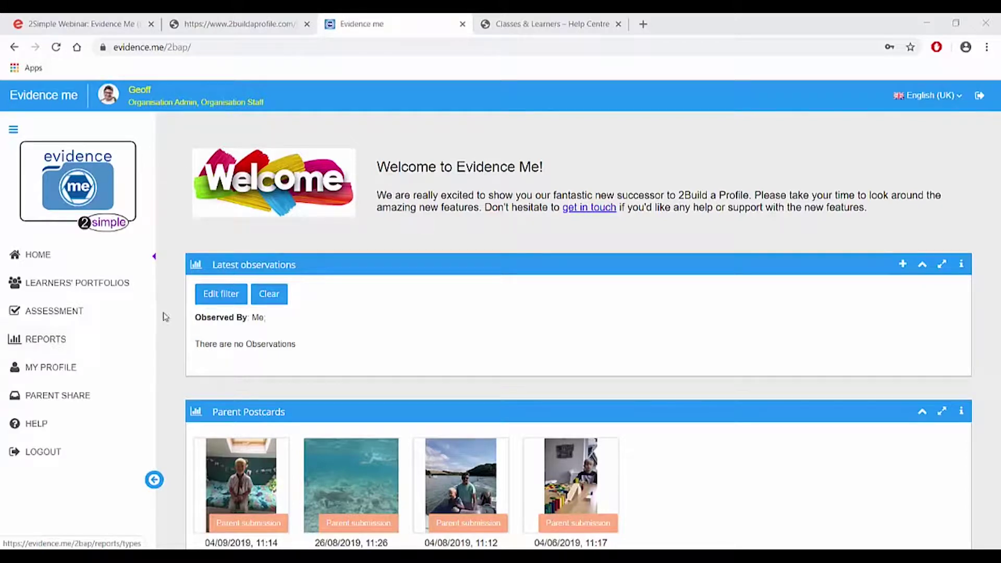
Open Learners' Portfolios and expand the Owls class to list Barn Owls' two learners
{"action": "left_click", "coordinate": [143, 290]}
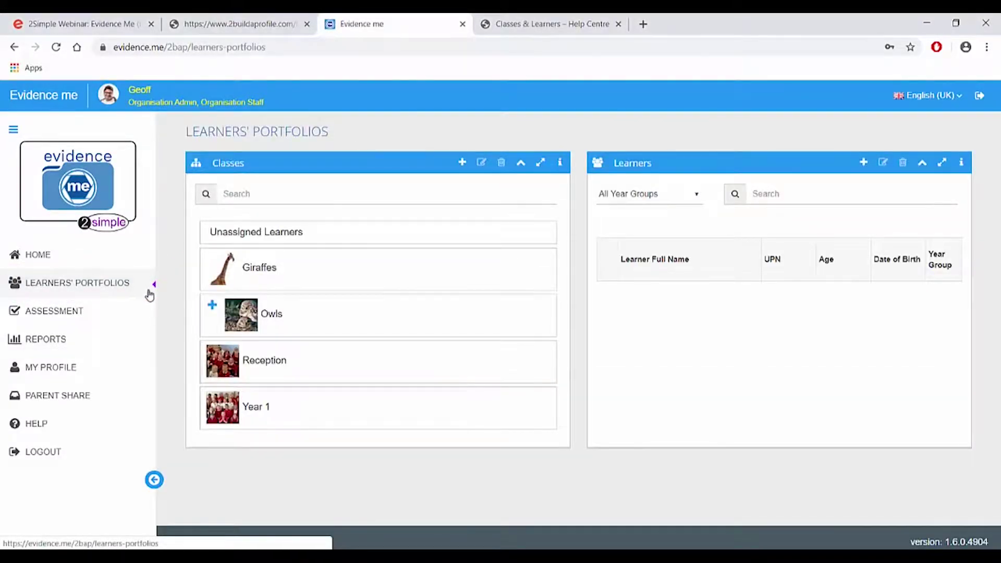
{"action": "left_click", "coordinate": [253, 326]}
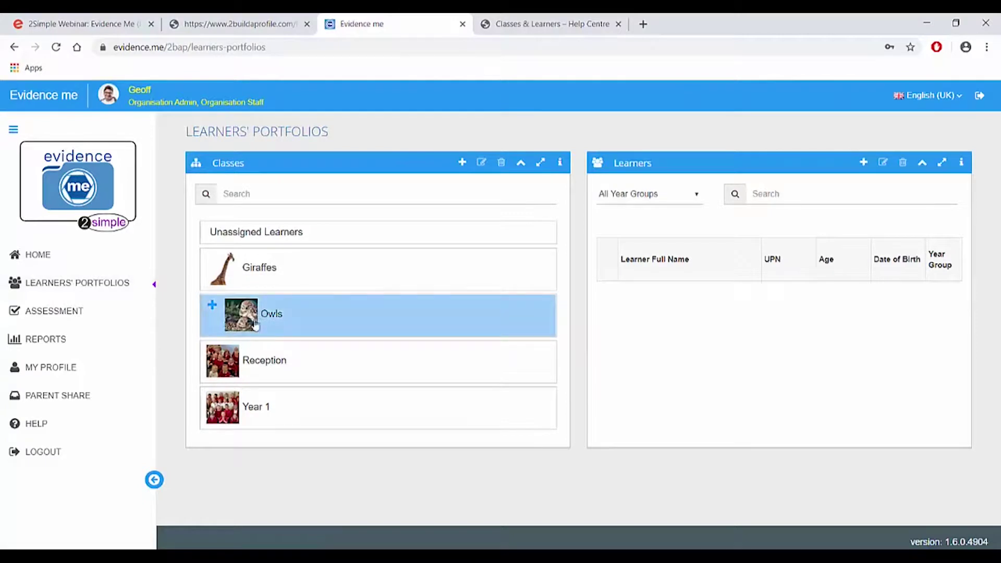
{"action": "left_click", "coordinate": [213, 310]}
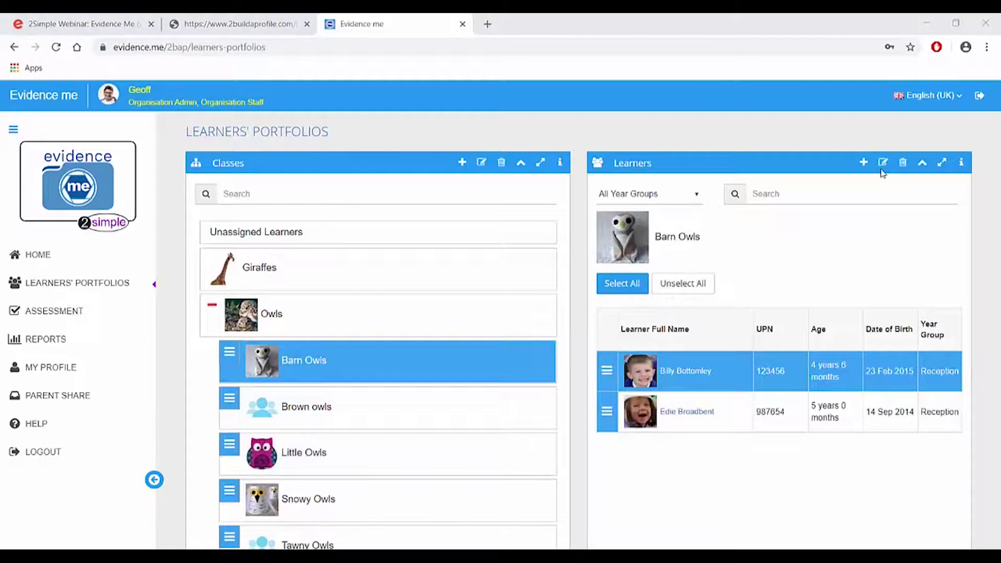
{"action": "left_click", "coordinate": [882, 163]}
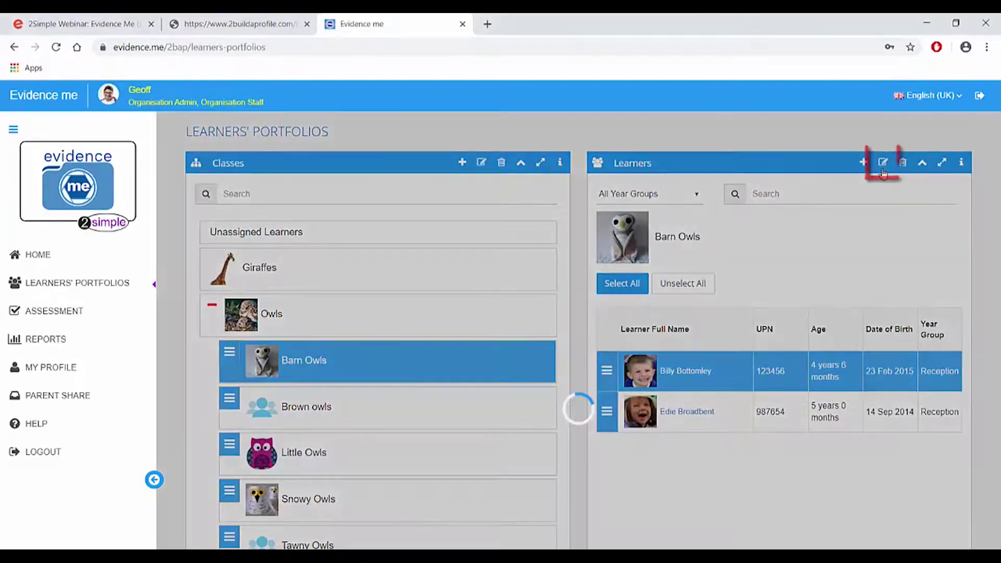
{"action": "mouse_move", "coordinate": [454, 395]}
{"action": "left_mouse_down"}
{"action": "mouse_move", "coordinate": [683, 394]}
{"action": "mouse_move", "coordinate": [459, 393]}
{"action": "left_mouse_up"}
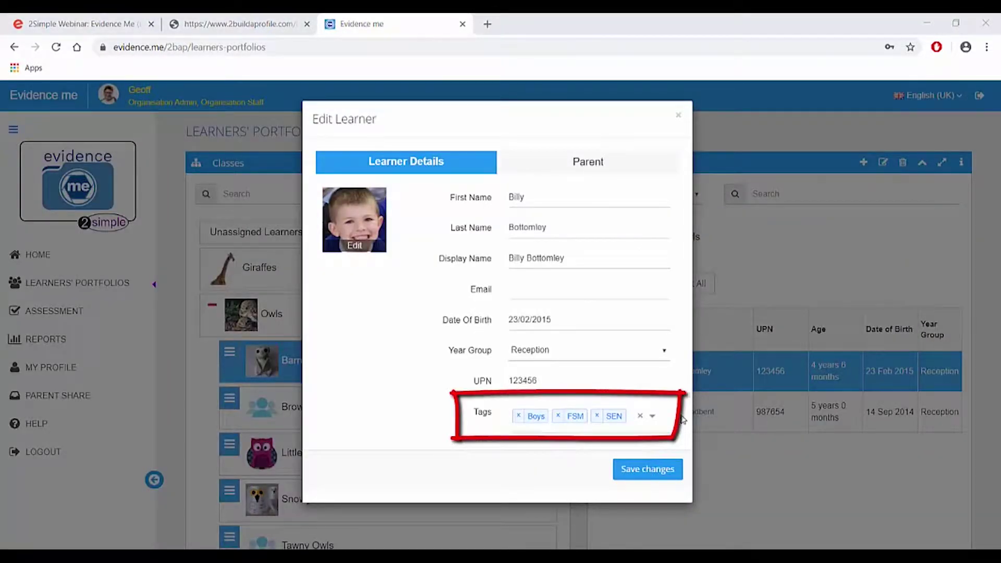
{"action": "left_click", "coordinate": [632, 417]}
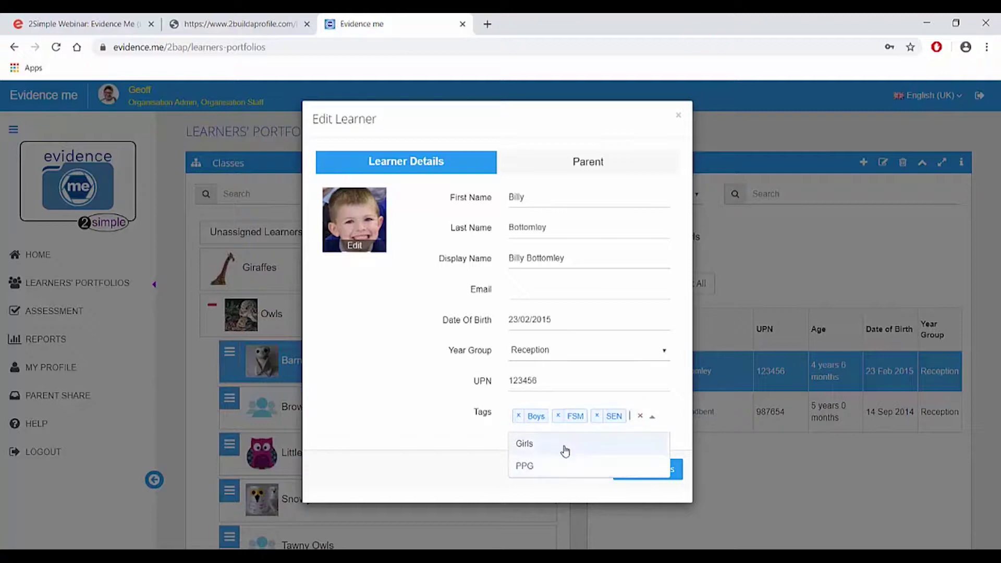
{"action": "left_click", "coordinate": [681, 422]}
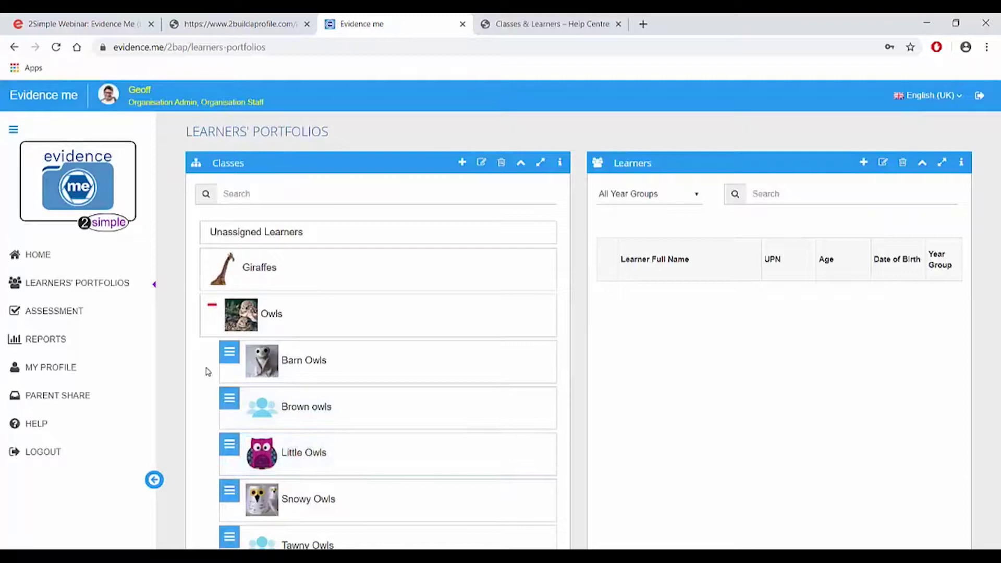
Start a Flightpath Report from Reports and check the Objective Level options
{"action": "left_click", "coordinate": [134, 340]}
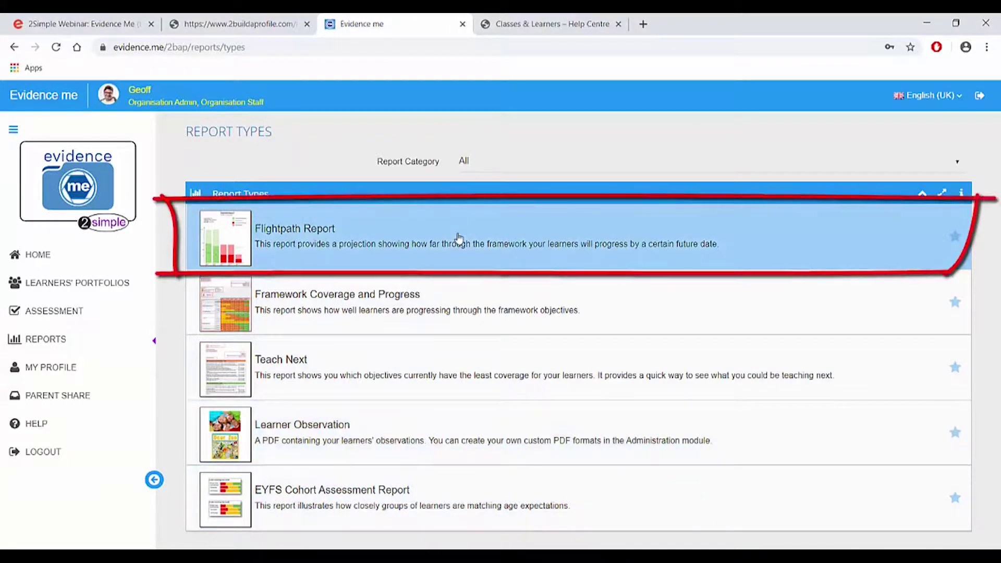
{"action": "left_click", "coordinate": [459, 237]}
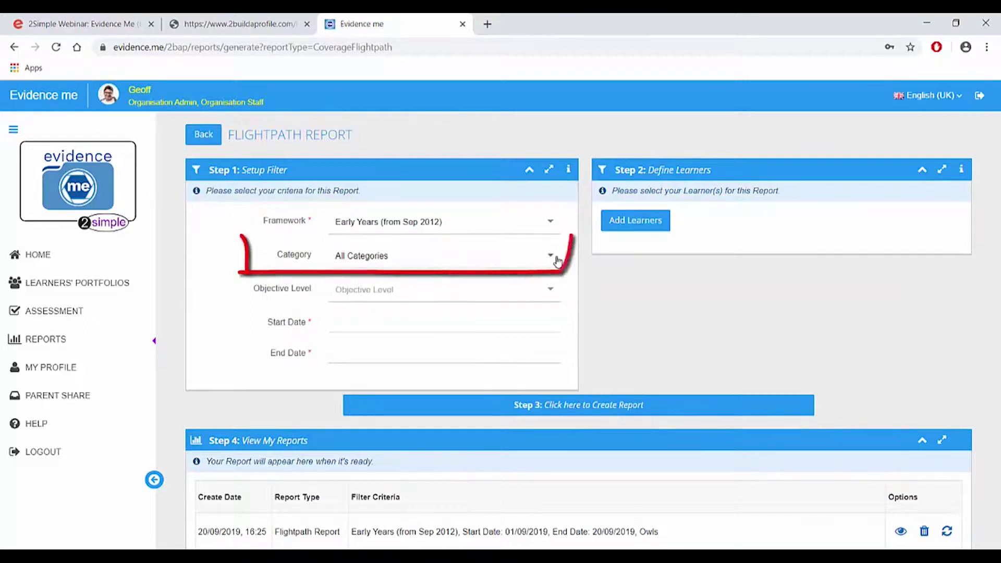
{"action": "left_click", "coordinate": [555, 289]}
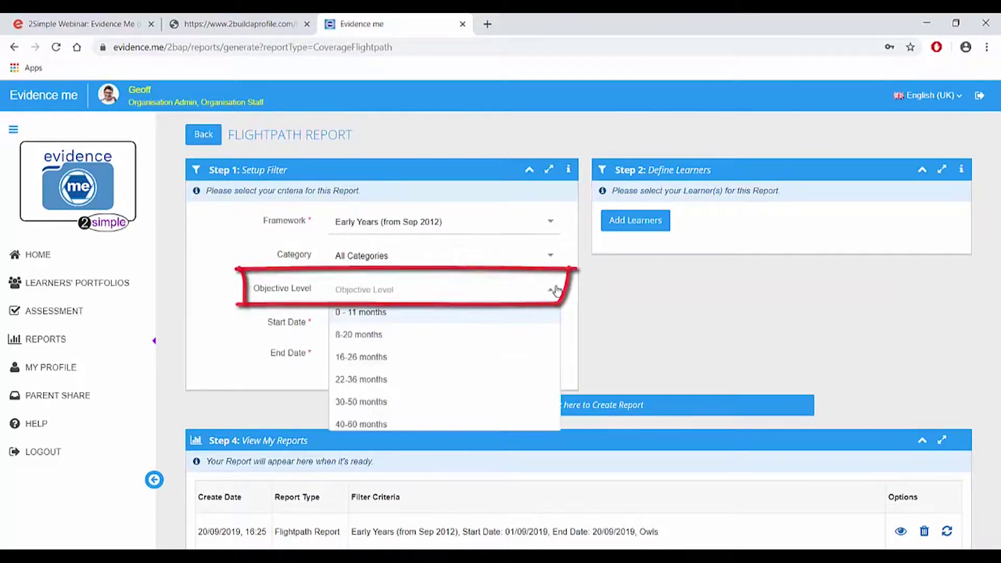
{"action": "left_click", "coordinate": [556, 290]}
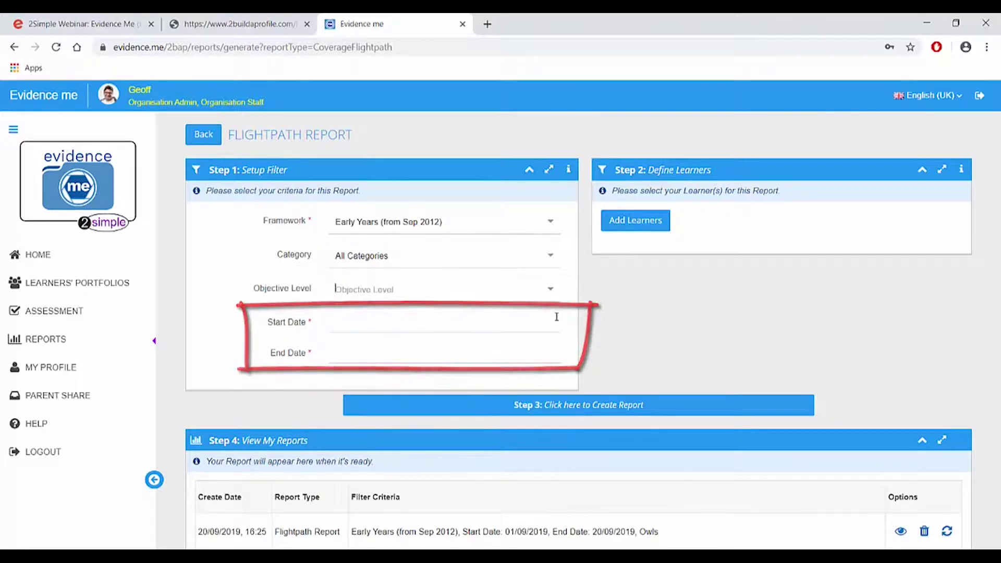
Filter the report's learners to Barn Owls and Little Owls, keeping all learners and no tag
{"action": "left_click", "coordinate": [662, 222]}
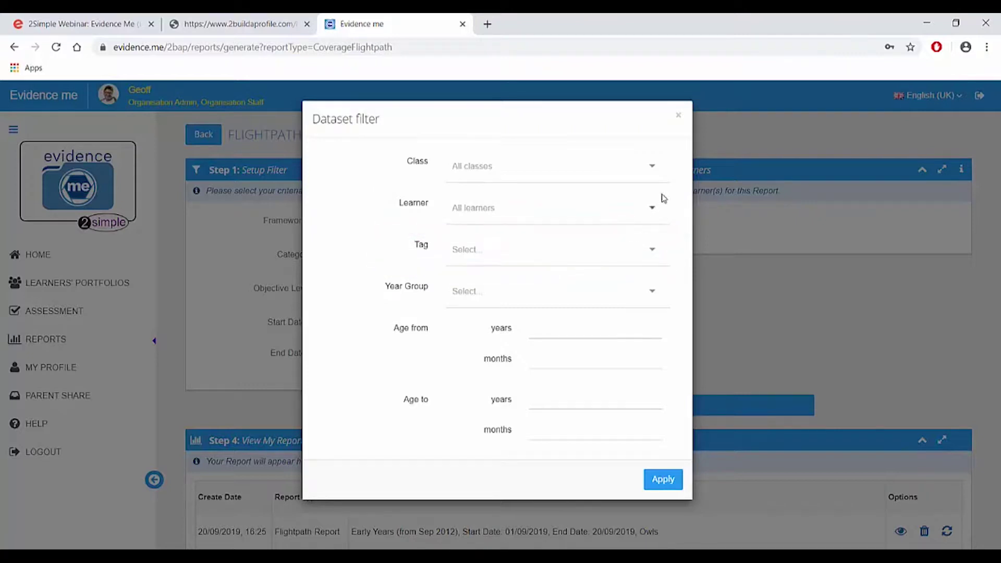
{"action": "left_click", "coordinate": [654, 167]}
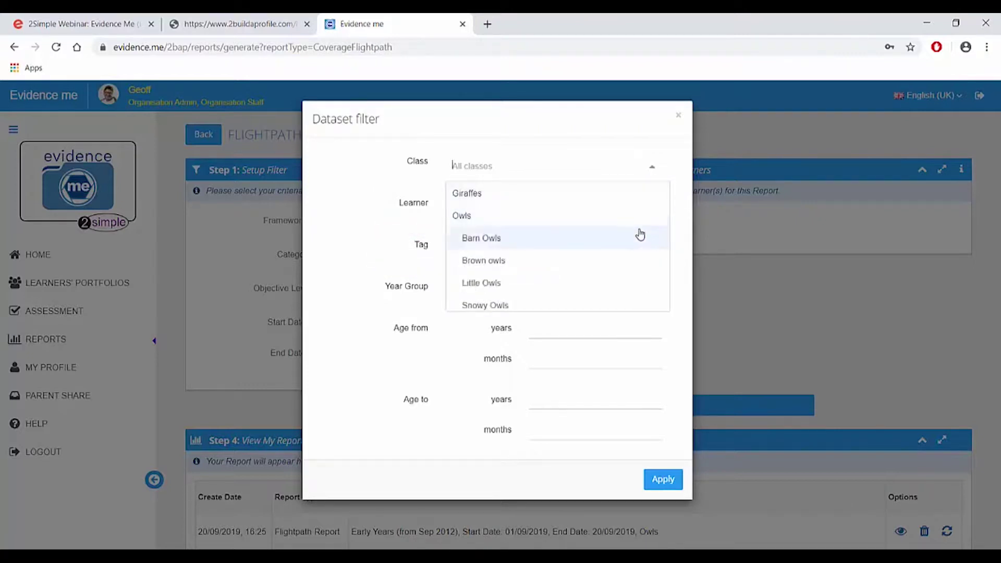
{"action": "left_click", "coordinate": [640, 236]}
{"action": "left_click", "coordinate": [649, 169]}
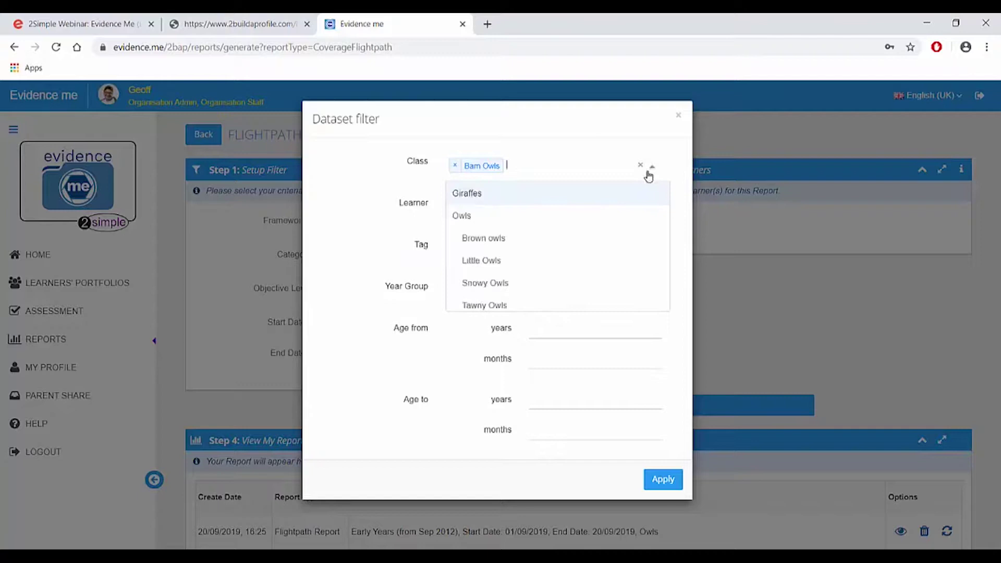
{"action": "left_click", "coordinate": [615, 255]}
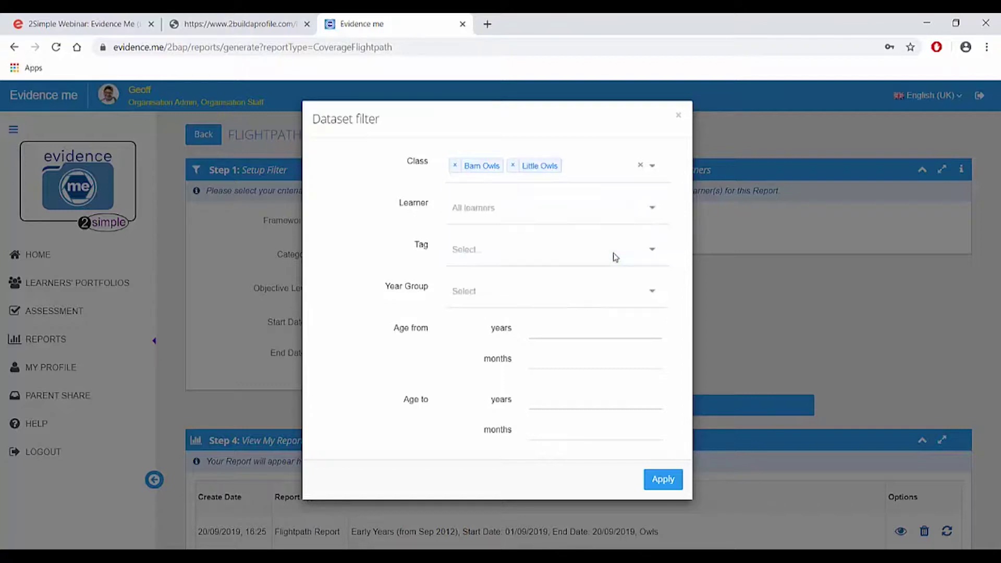
{"action": "left_click", "coordinate": [651, 210]}
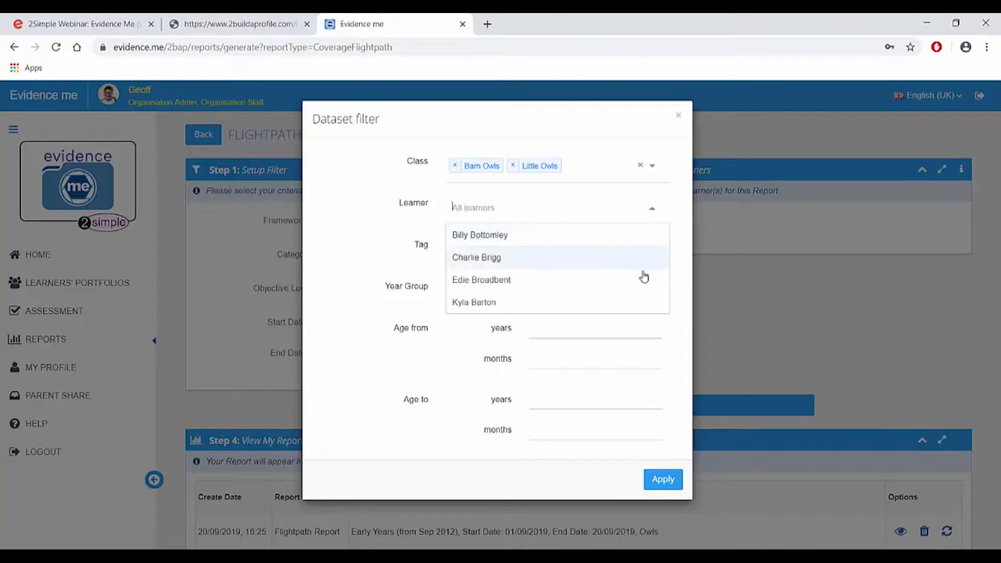
{"action": "left_click", "coordinate": [685, 232]}
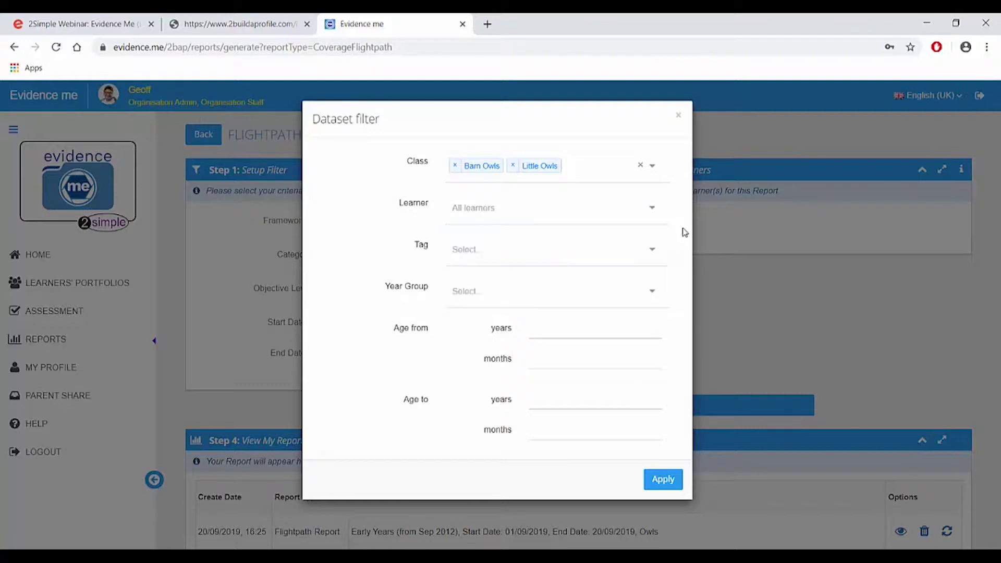
{"action": "left_click", "coordinate": [650, 252]}
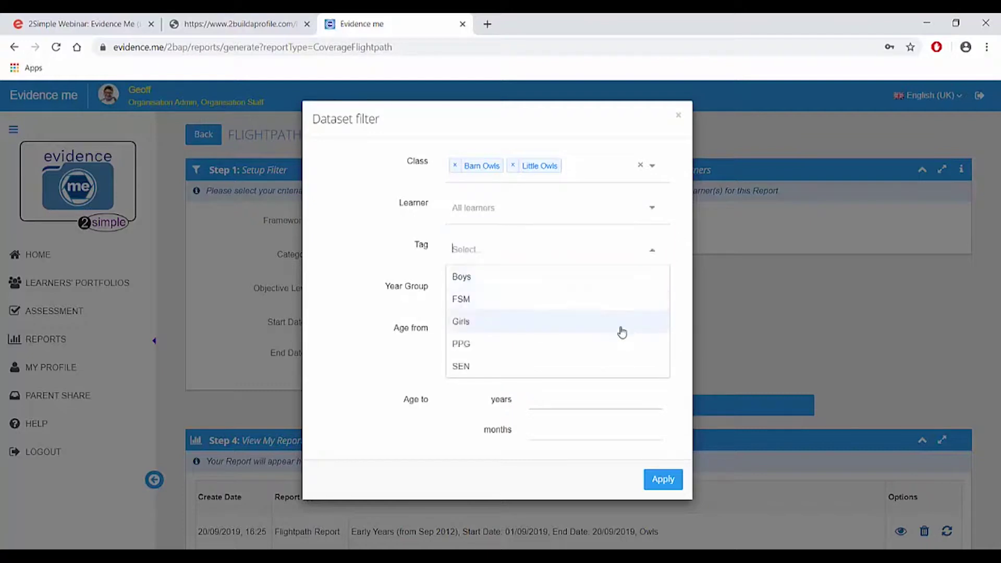
{"action": "left_click", "coordinate": [681, 261]}
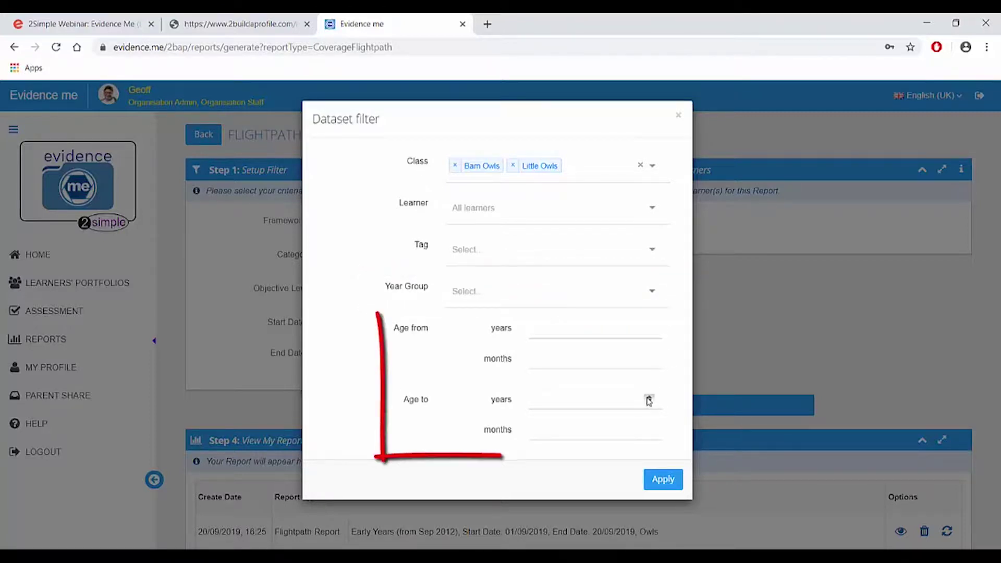
{"action": "left_click", "coordinate": [663, 479]}
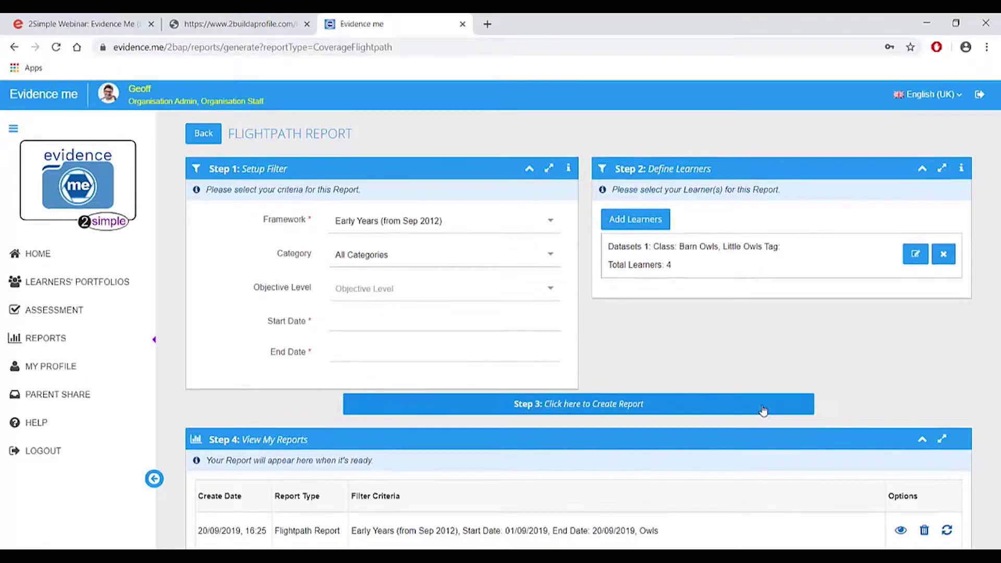
Open the Barn Owls, Little Owls, Snowy Owls Flightpath Report from View My Reports
{"action": "scroll", "coordinate": [762, 410], "scroll_direction": "down", "scroll_amount": 2}
{"action": "scroll", "coordinate": [763, 410], "scroll_direction": "down", "scroll_amount": 4}
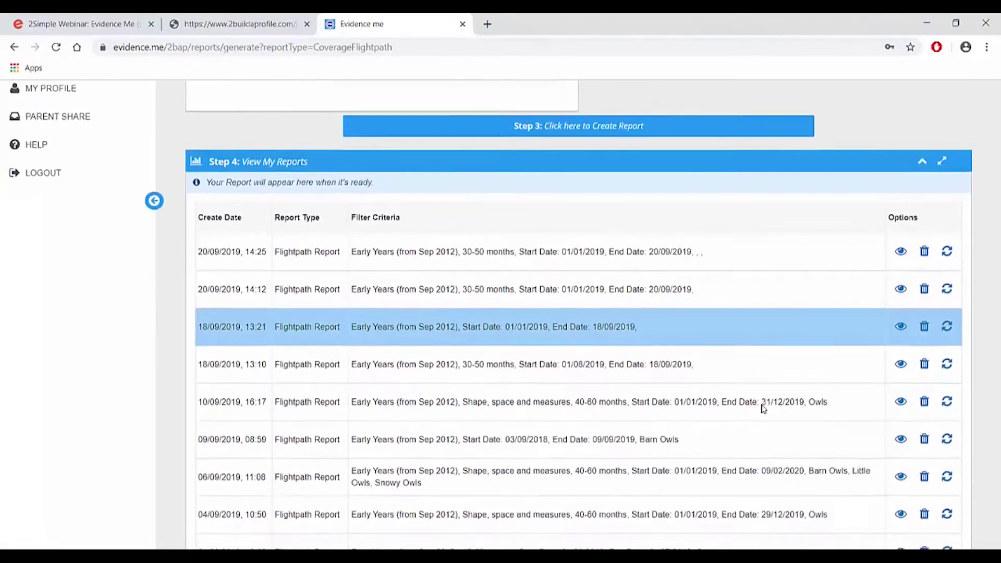
{"action": "scroll", "coordinate": [763, 410], "scroll_direction": "down", "scroll_amount": 1}
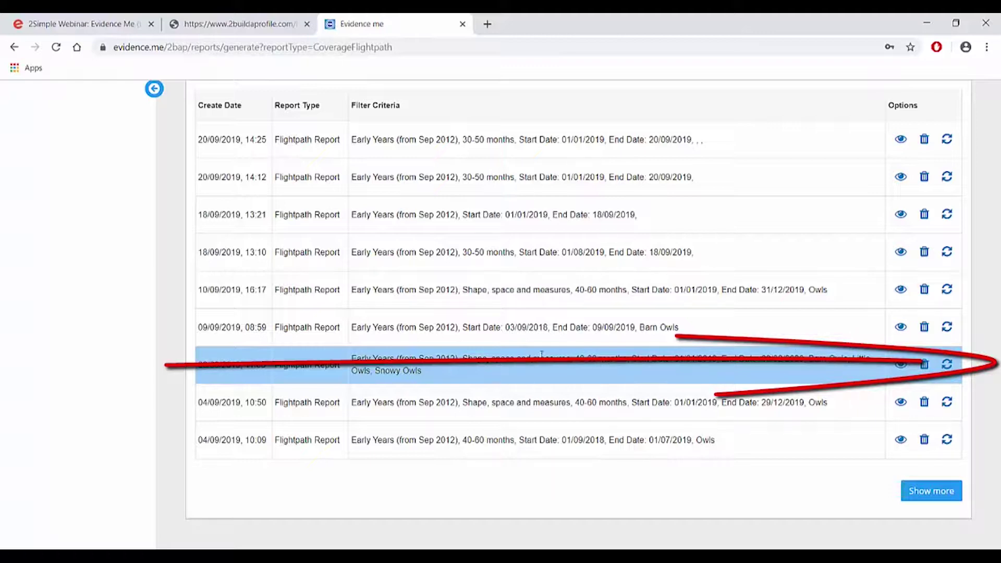
{"action": "left_click", "coordinate": [897, 369]}
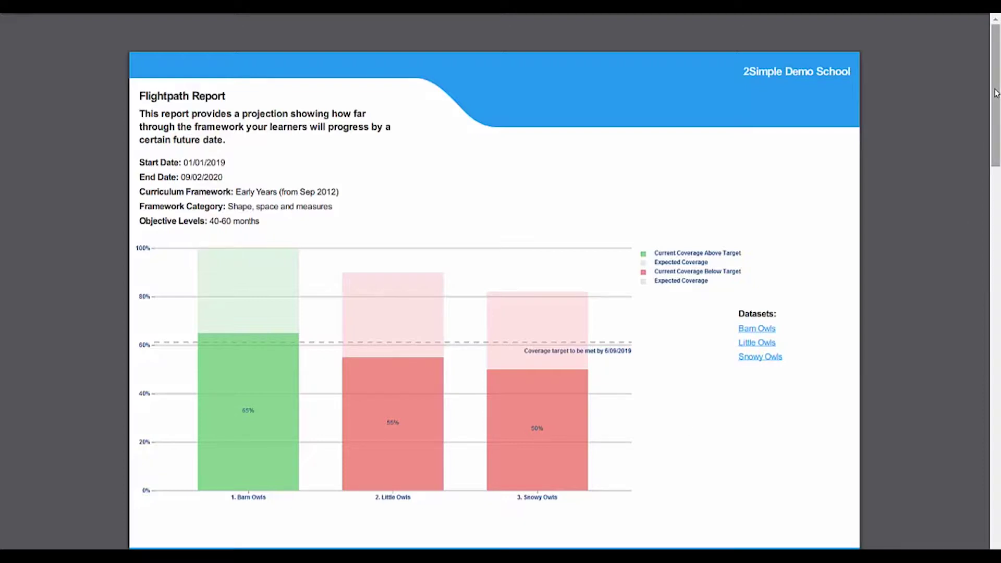
Scroll through the Flightpath Report PDF's coverage chart pages
{"action": "left_click_drag", "start_coordinate": [996, 93], "coordinate": [996, 236]}
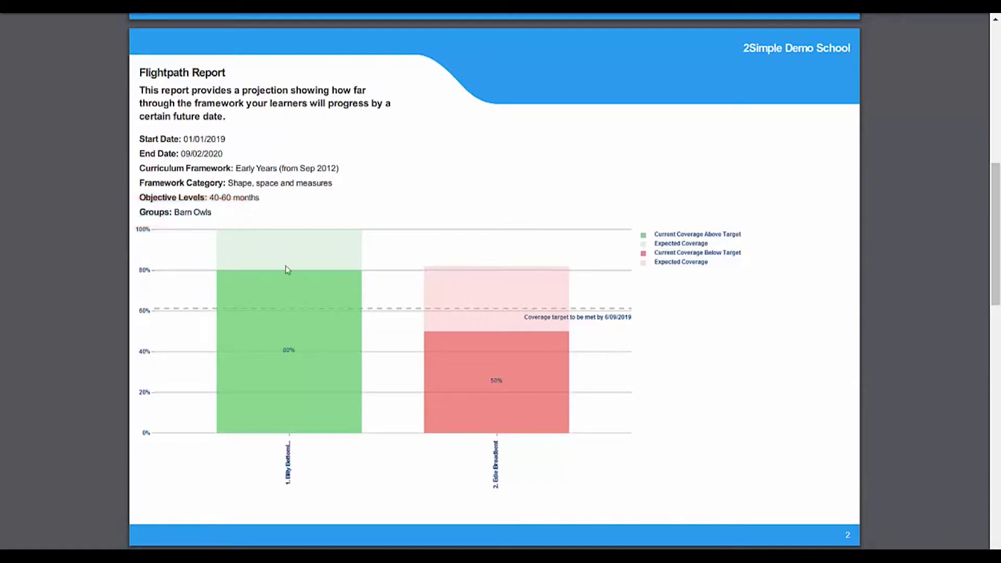
{"action": "left_click_drag", "start_coordinate": [999, 270], "coordinate": [996, 528]}
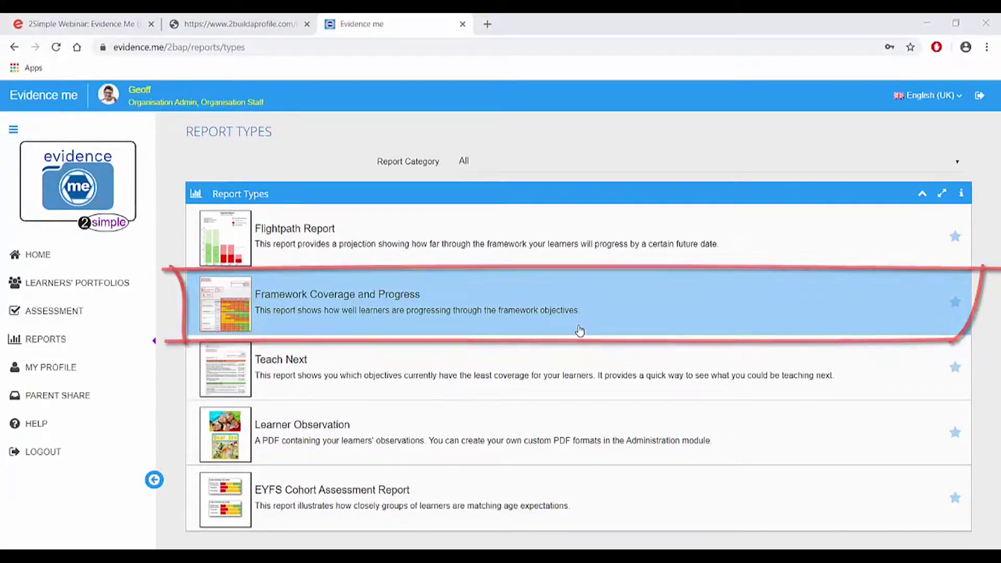
Open Framework Coverage and Progress and scroll down to the View My Reports table
{"action": "left_click", "coordinate": [580, 330]}
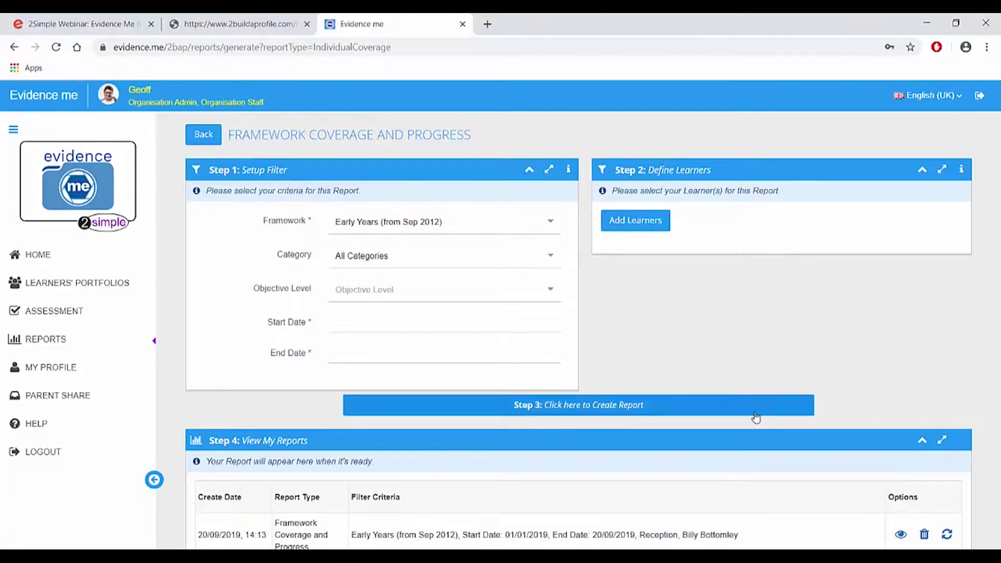
{"action": "scroll", "coordinate": [984, 372], "scroll_direction": "down", "scroll_amount": 4}
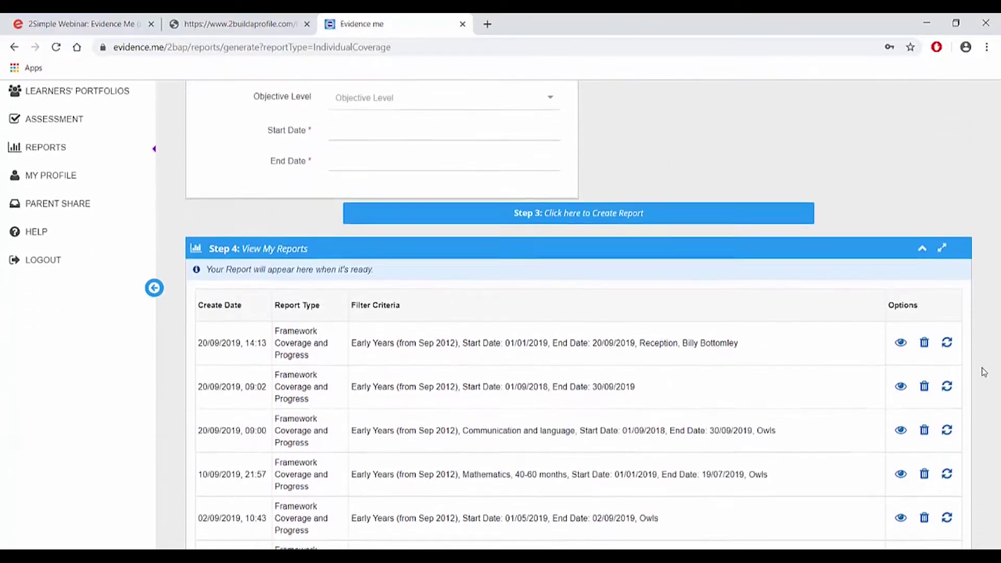
{"action": "scroll", "coordinate": [983, 372], "scroll_direction": "down", "scroll_amount": 3}
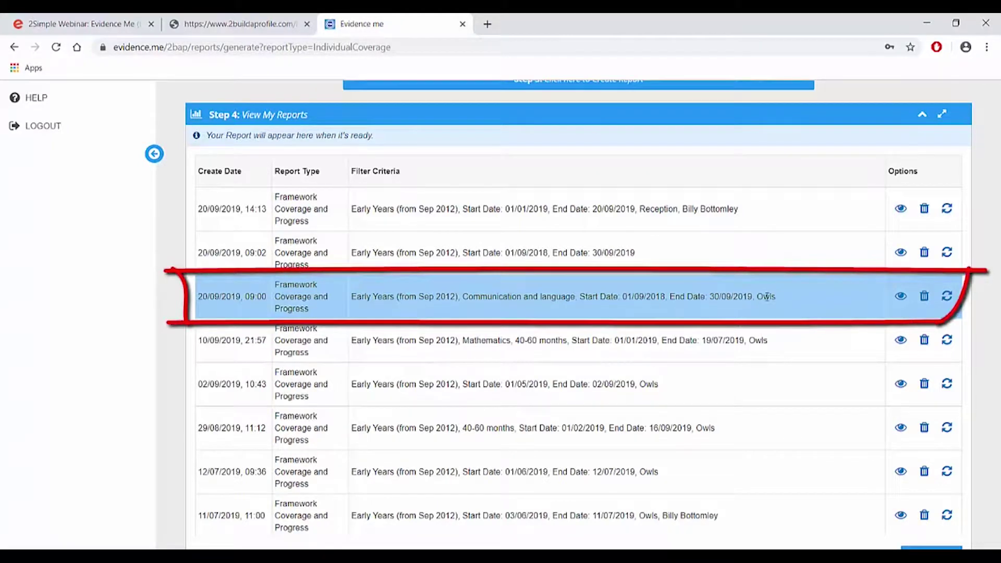
View the Owls' Communication and language coverage report and scroll through it
{"action": "left_click", "coordinate": [900, 297]}
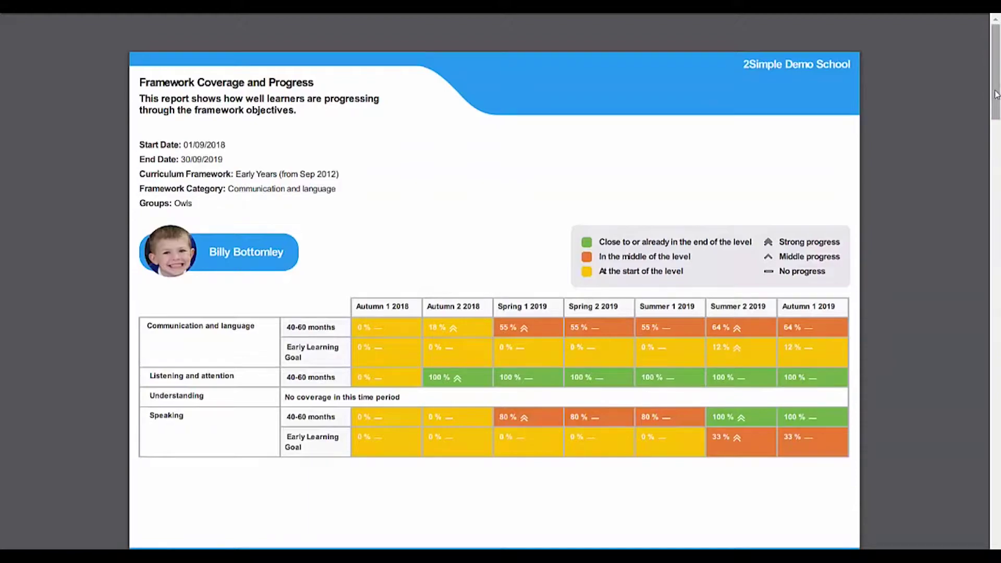
{"action": "mouse_move", "coordinate": [992, 98]}
{"action": "left_mouse_down"}
{"action": "mouse_move", "coordinate": [992, 280]}
{"action": "mouse_move", "coordinate": [998, 80]}
{"action": "left_mouse_up"}
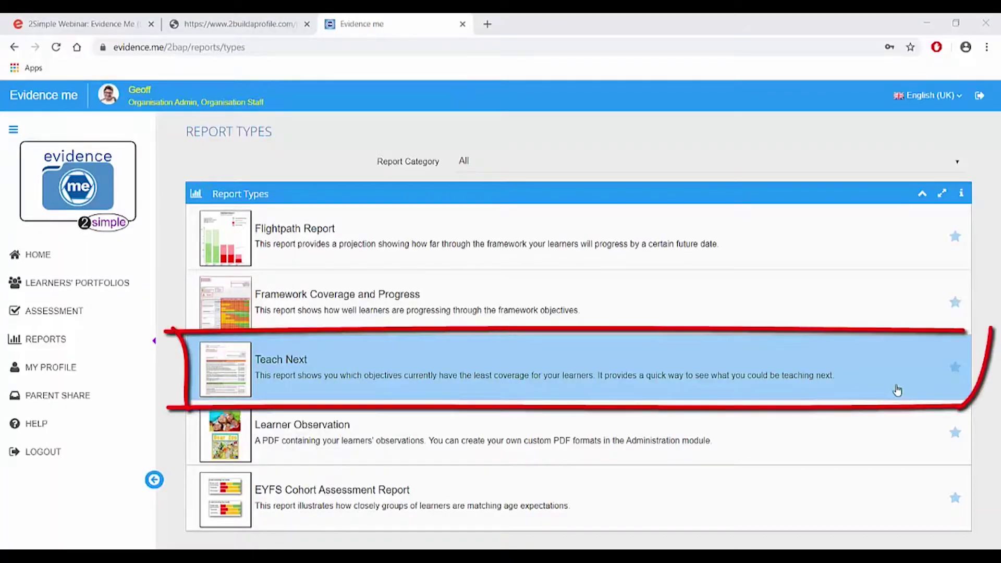
Open the Teach Next report type and scroll down to its View My Reports list
{"action": "left_click", "coordinate": [897, 390]}
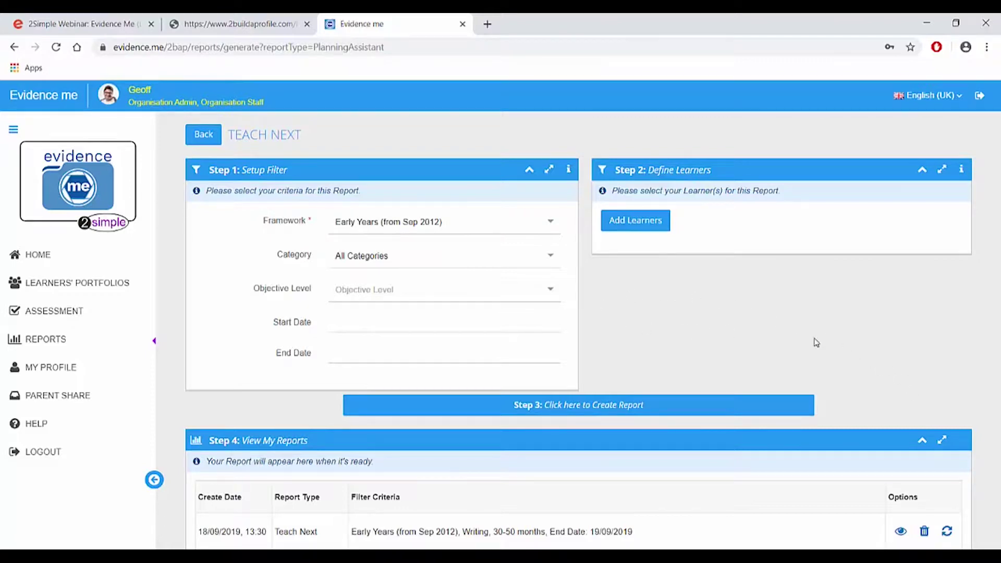
{"action": "scroll", "coordinate": [867, 353], "scroll_direction": "down", "scroll_amount": 3}
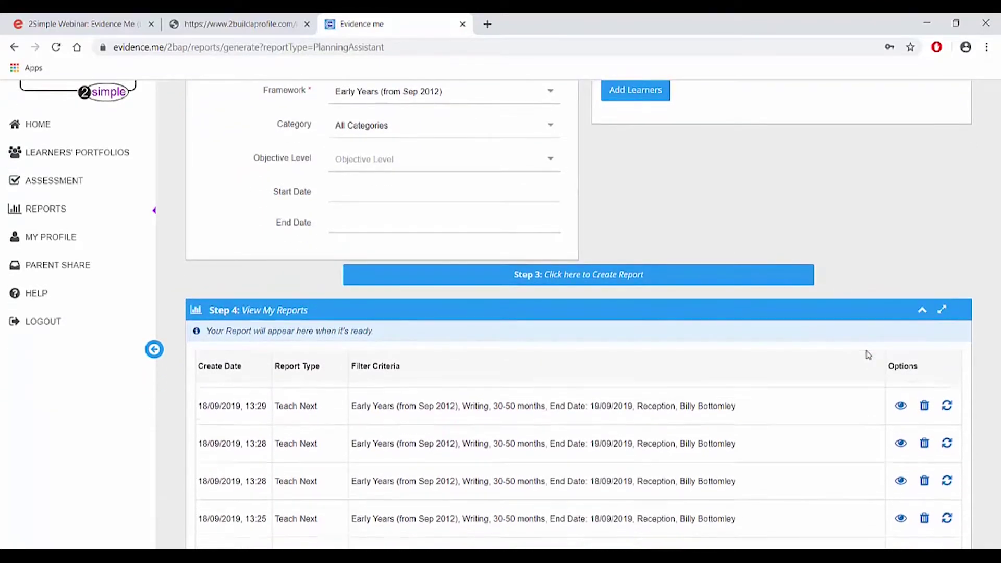
{"action": "scroll", "coordinate": [867, 355], "scroll_direction": "down", "scroll_amount": 4}
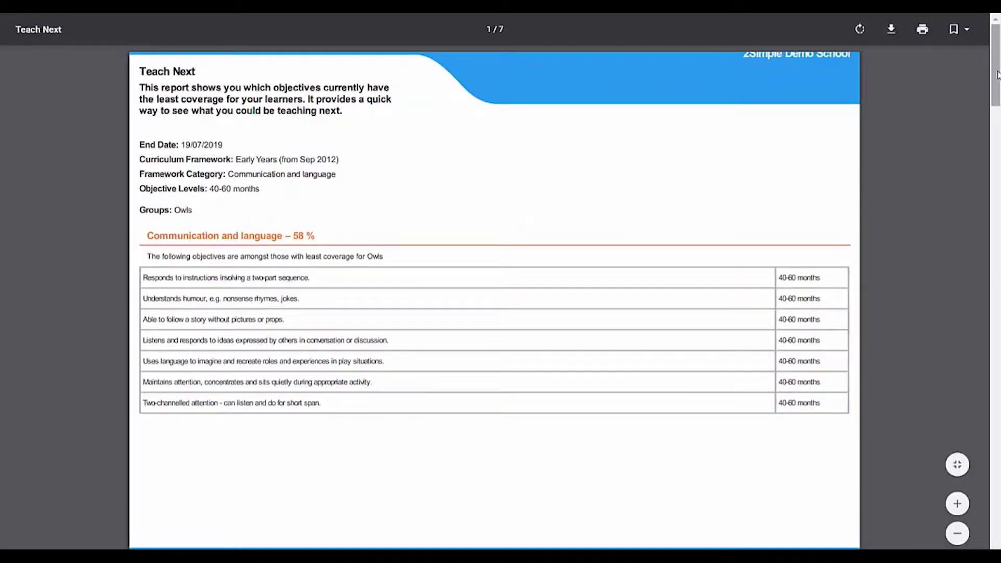
Scroll through the Teach Next report's per-learner pages
{"action": "left_click_drag", "start_coordinate": [998, 75], "coordinate": [997, 143]}
{"action": "scroll", "coordinate": [494, 253], "scroll_direction": "down", "scroll_amount": 1}
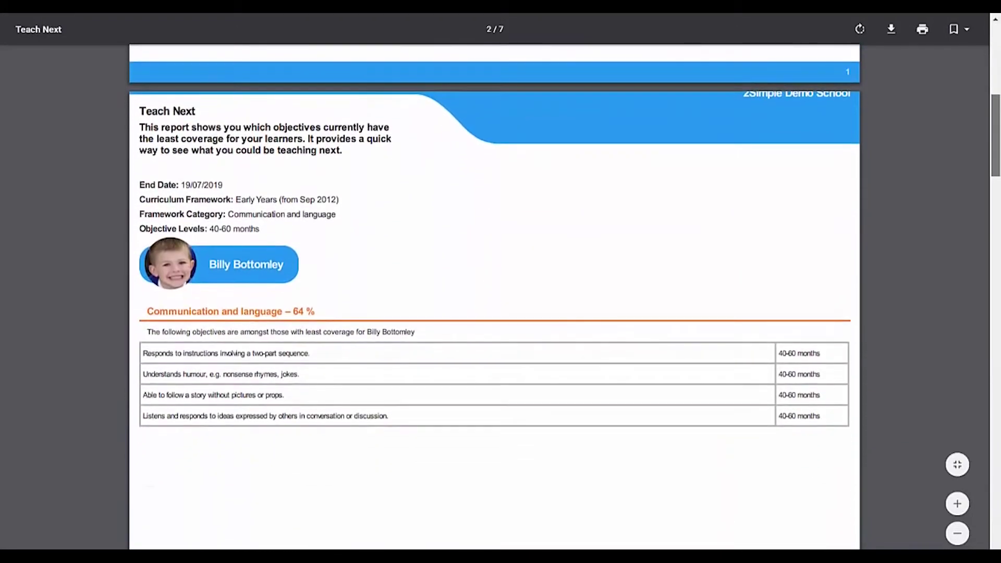
{"action": "scroll", "coordinate": [494, 281], "scroll_direction": "down", "scroll_amount": 10}
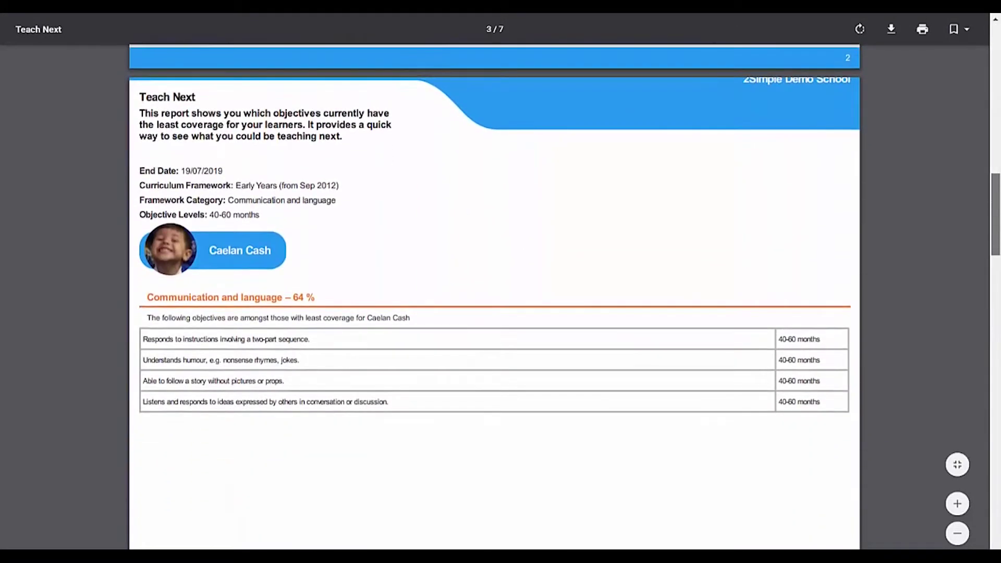
{"action": "scroll", "coordinate": [494, 282], "scroll_direction": "up", "scroll_amount": 20}
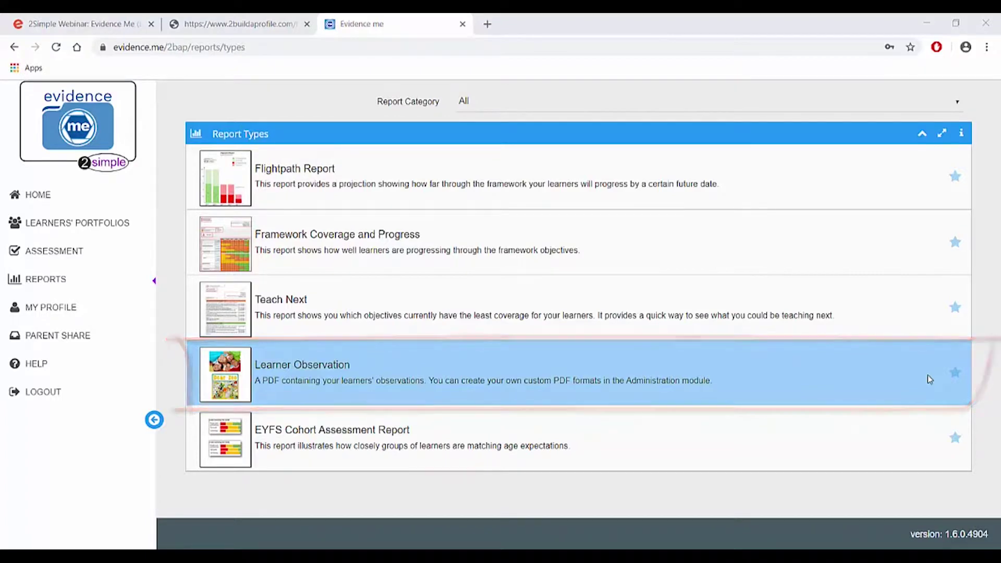
Open Learner Observation with the Standard Template and view the newest 01 January–20 September 19 report
{"action": "left_click", "coordinate": [927, 375]}
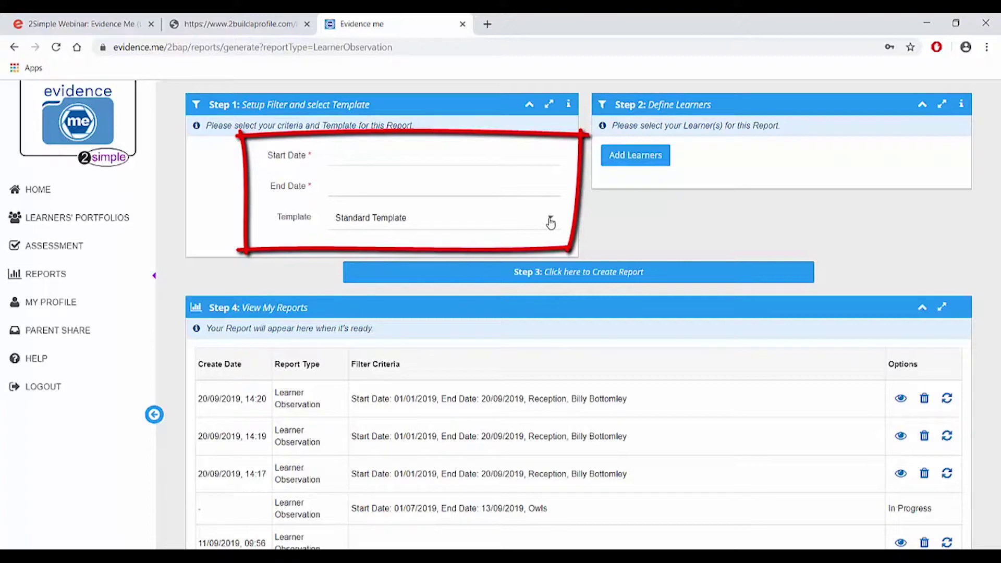
{"action": "left_click", "coordinate": [551, 221]}
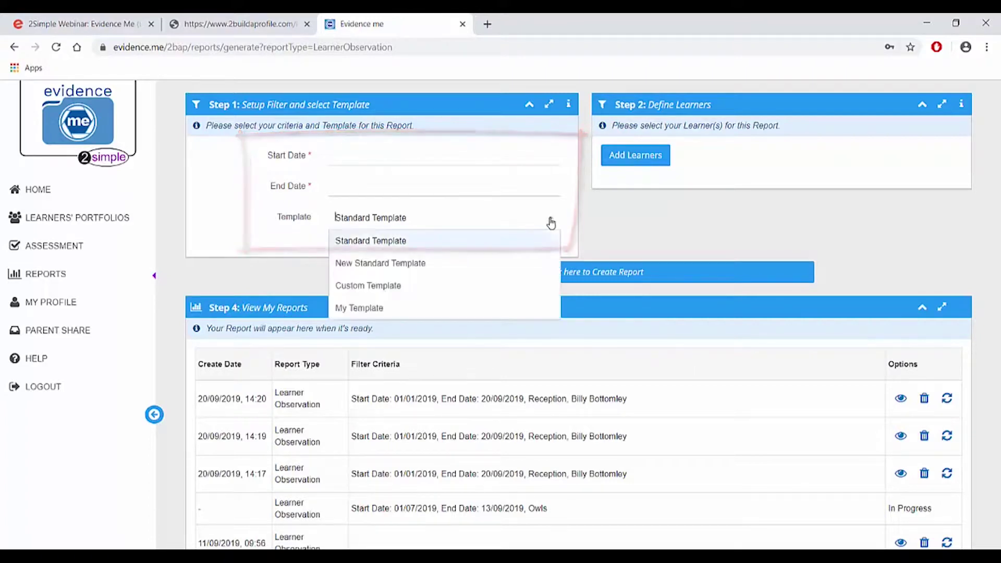
{"action": "left_click", "coordinate": [549, 223]}
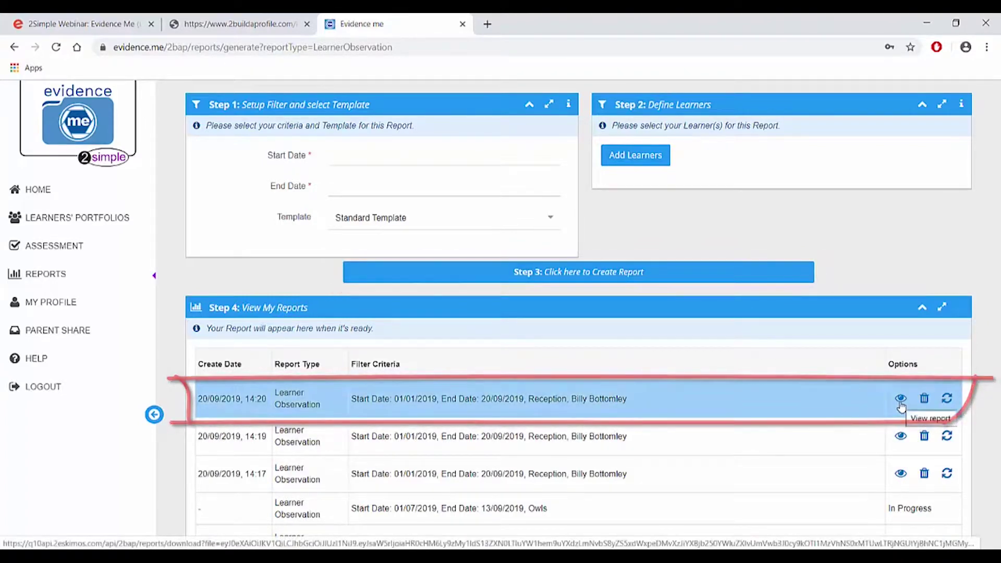
{"action": "left_click", "coordinate": [902, 404]}
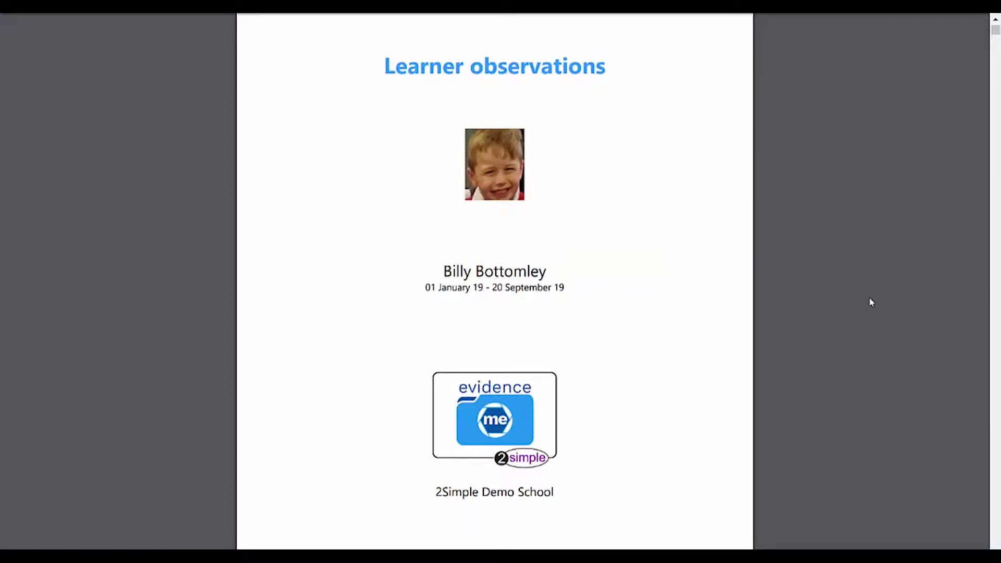
Scroll the Learner Observations PDF down through the Child Observation Sheets to the 03 June 19 sheet
{"action": "scroll", "coordinate": [871, 302], "scroll_direction": "down", "scroll_amount": 10}
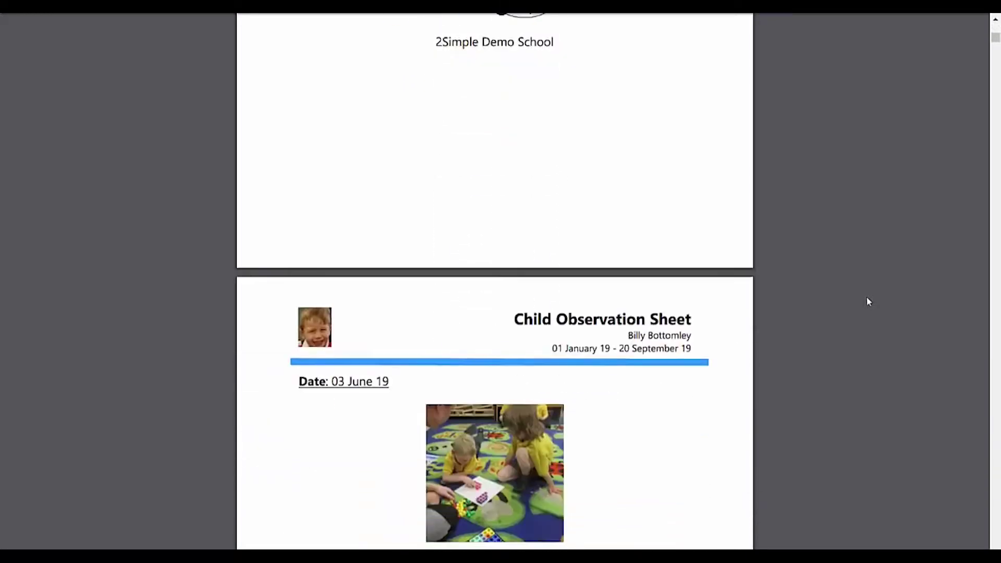
{"action": "scroll", "coordinate": [868, 301], "scroll_direction": "down", "scroll_amount": 4}
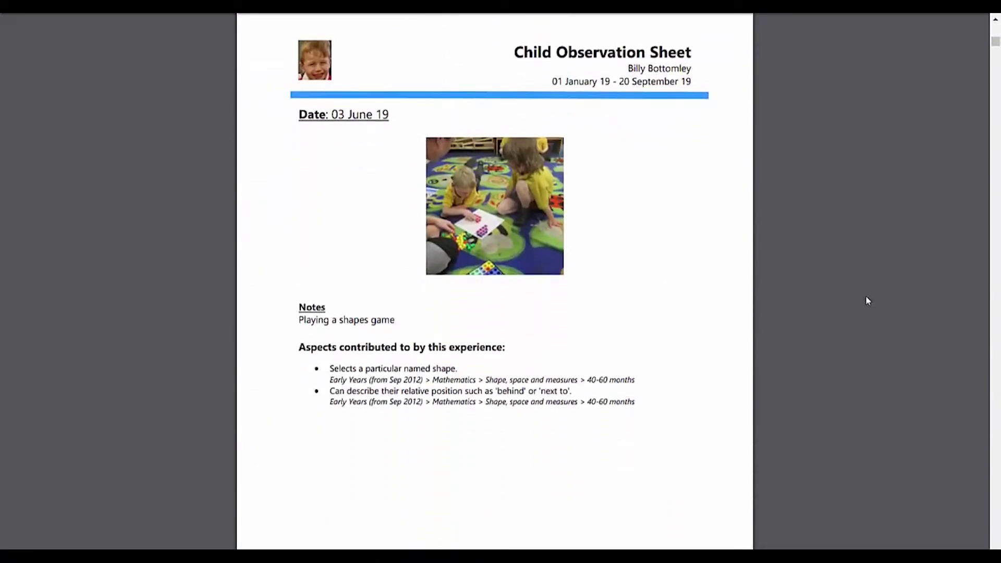
{"action": "scroll", "coordinate": [867, 300], "scroll_direction": "down", "scroll_amount": 12}
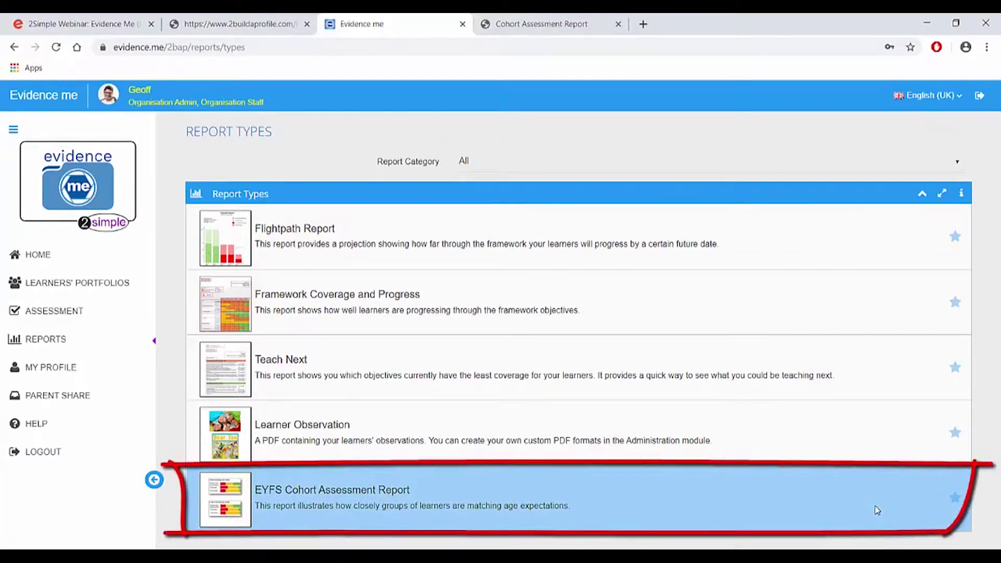
Launch the EYFS Cohort Assessment Report in another tab and switch to the Assessment page
{"action": "left_click", "coordinate": [196, 502]}
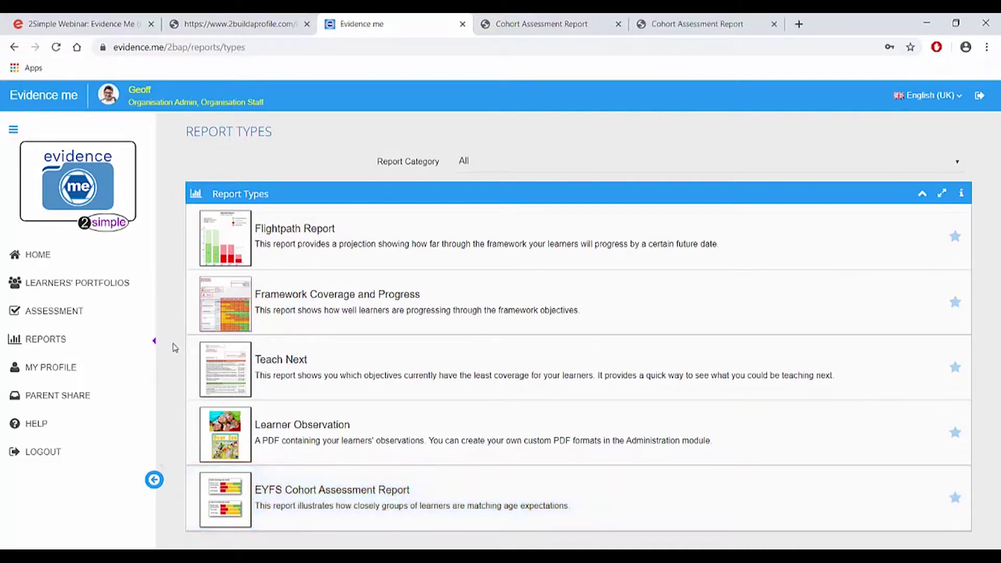
{"action": "left_click", "coordinate": [127, 312]}
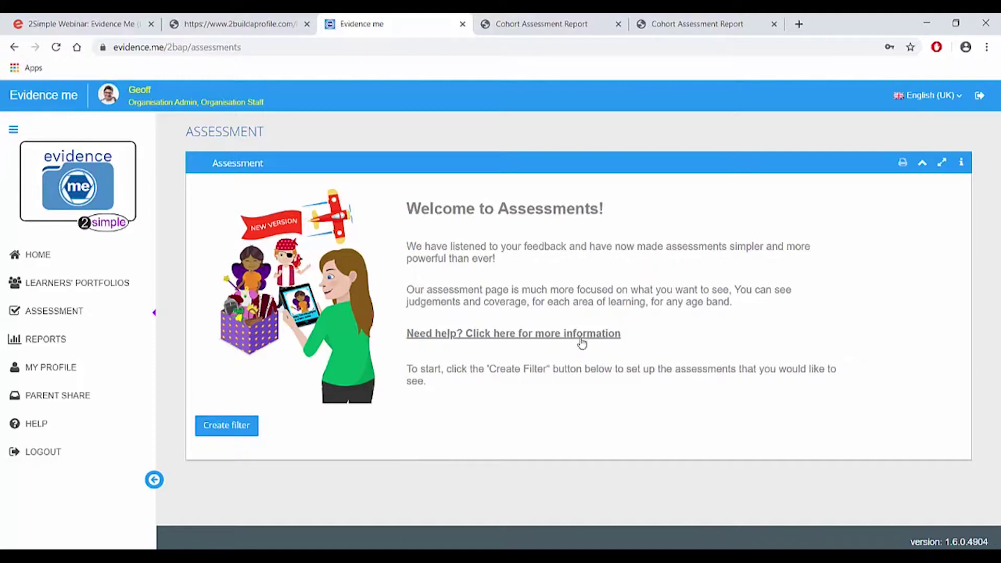
Start a new assessment filter to bring up its Class, Framework and Period settings
{"action": "left_click", "coordinate": [252, 430]}
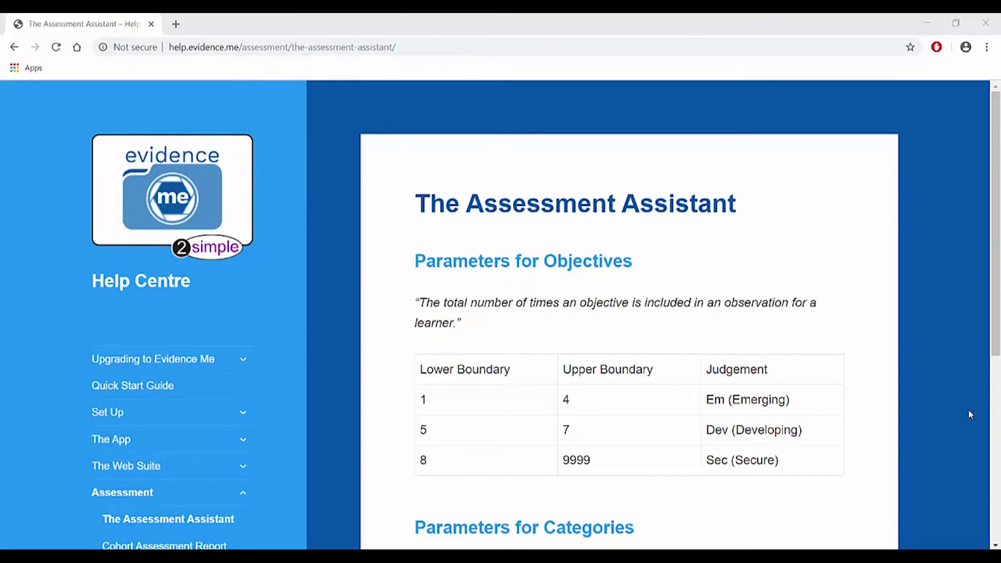
Scroll through the Assessment Assistant help article's observation threshold tables
{"action": "scroll", "coordinate": [970, 414], "scroll_direction": "down", "scroll_amount": 6}
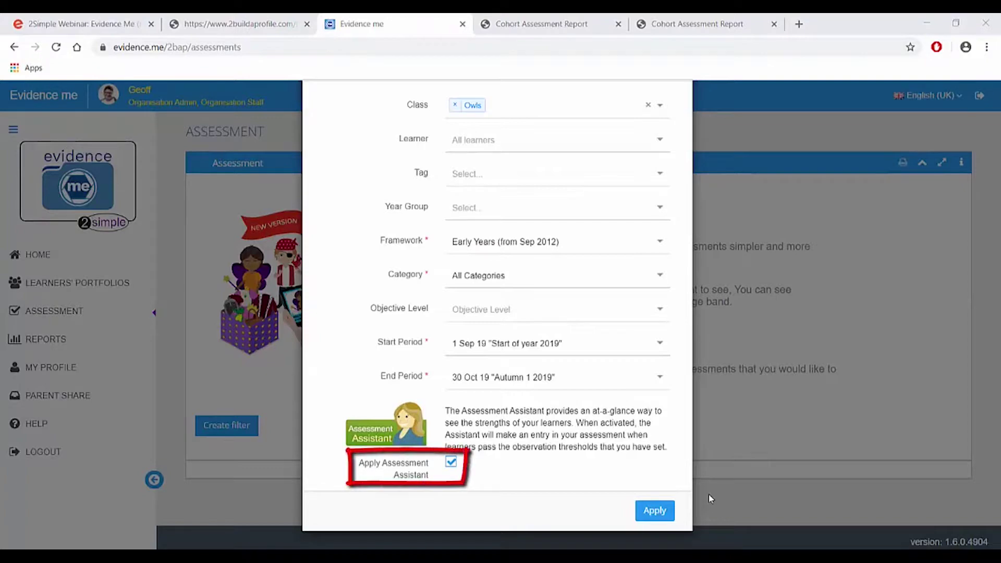
Apply the Owls filter, then expand and collapse the Communication and language and Listening and attention rows
{"action": "left_click", "coordinate": [660, 513]}
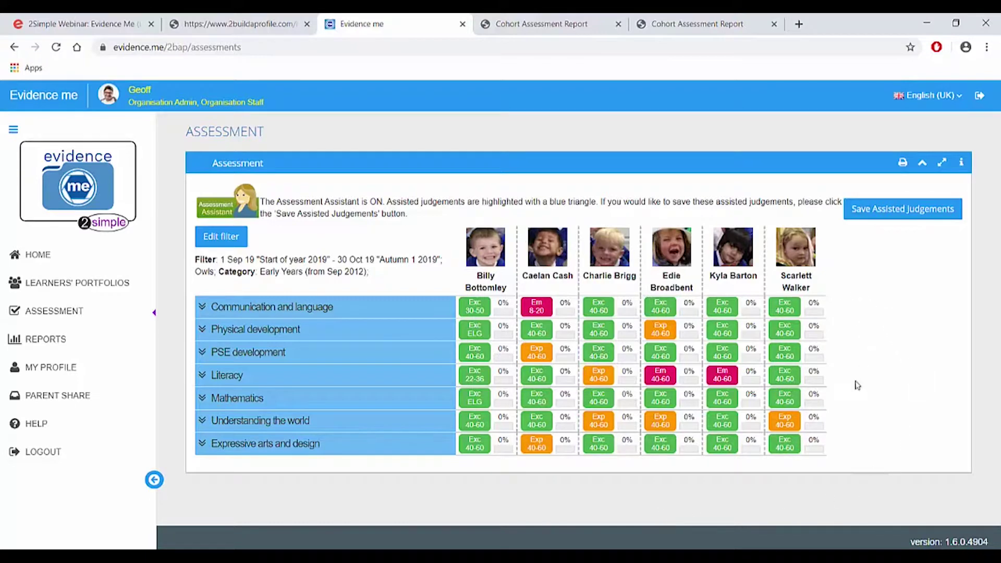
{"action": "left_click", "coordinate": [202, 314]}
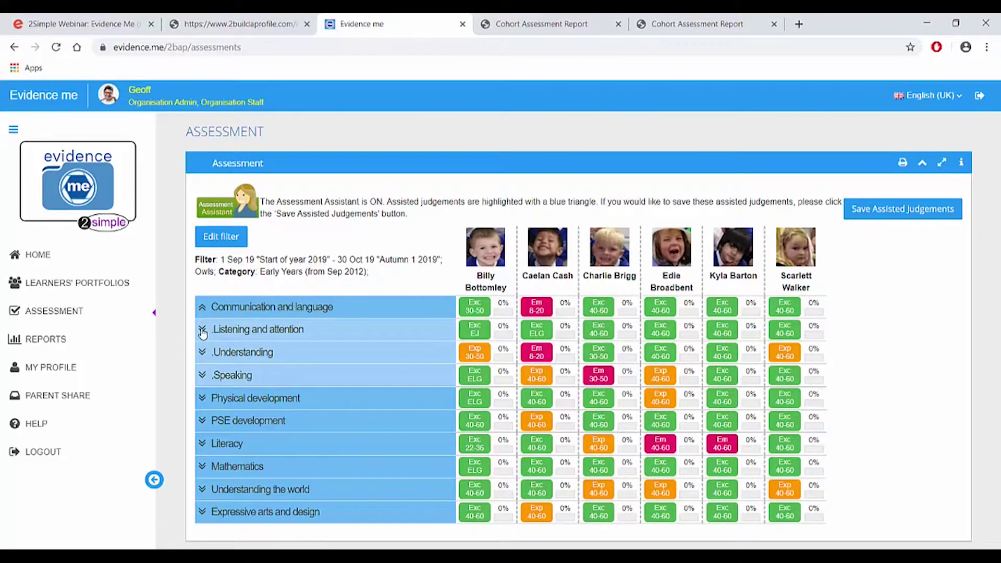
{"action": "left_click", "coordinate": [203, 332]}
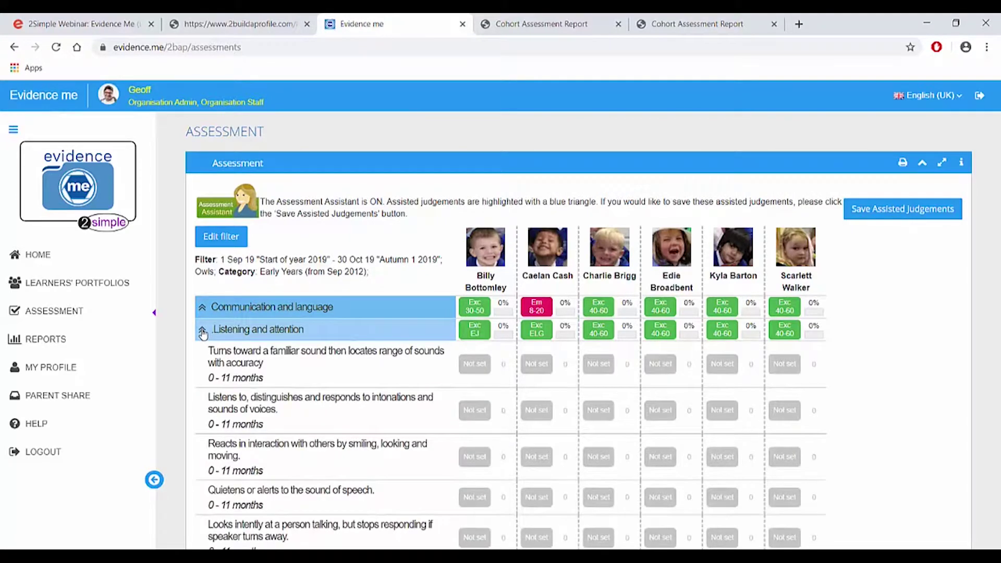
{"action": "left_click", "coordinate": [203, 333]}
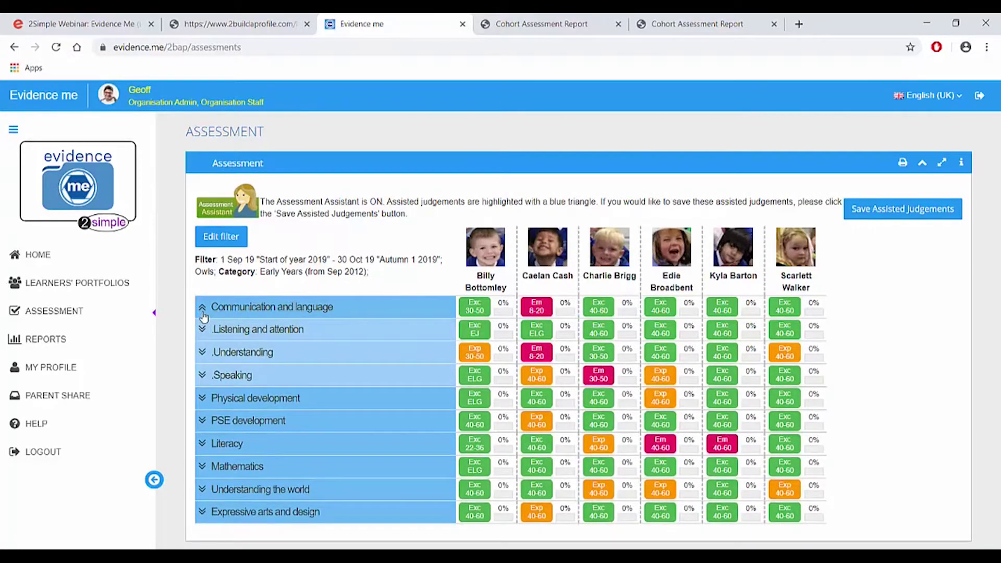
{"action": "left_click", "coordinate": [202, 313]}
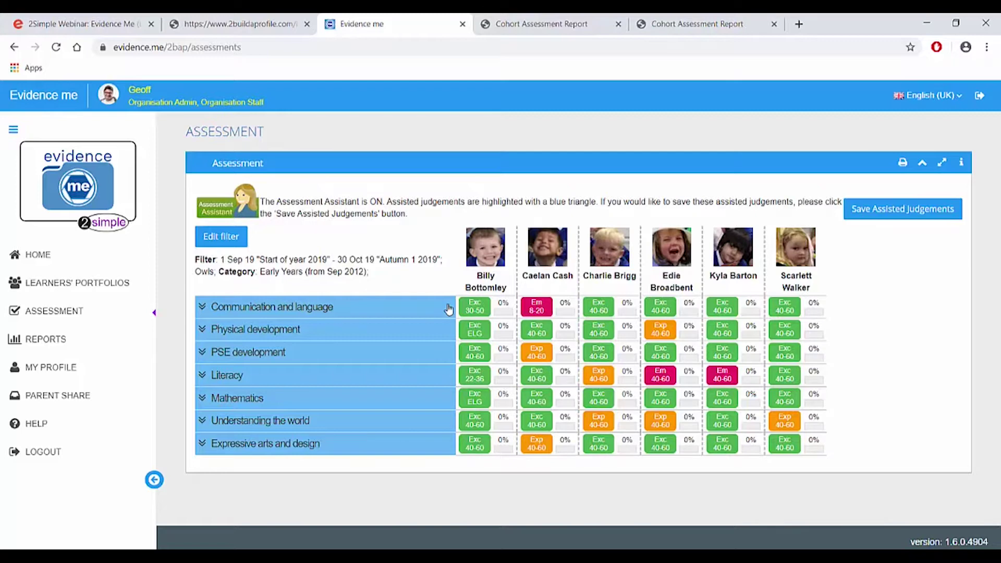
{"action": "left_click", "coordinate": [482, 316]}
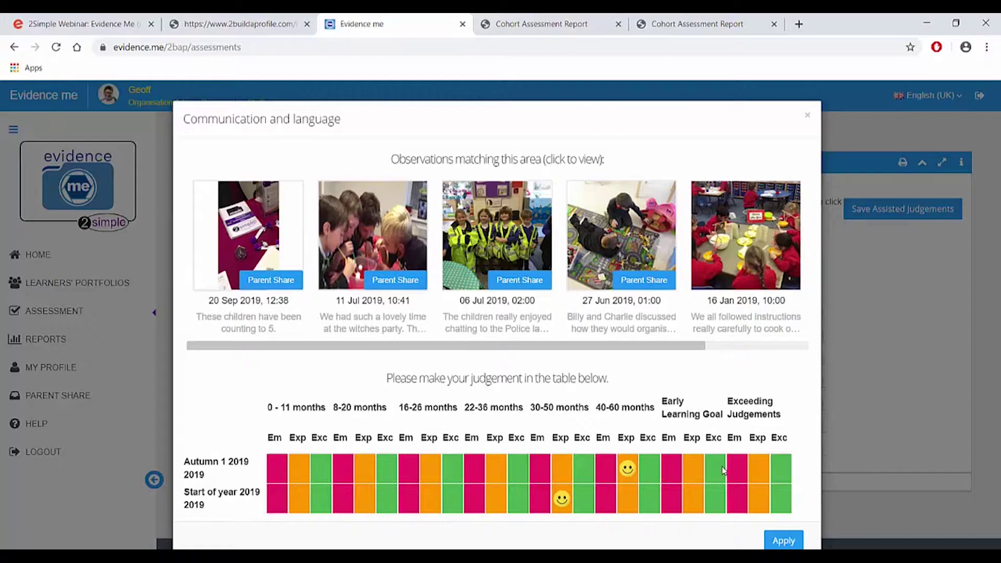
{"action": "left_click", "coordinate": [808, 117]}
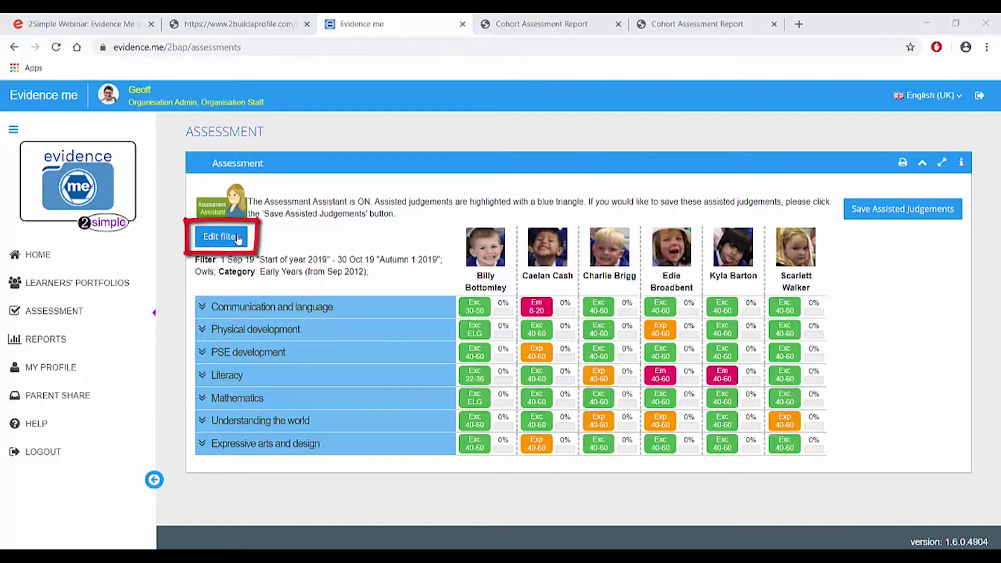
{"action": "left_click", "coordinate": [236, 238]}
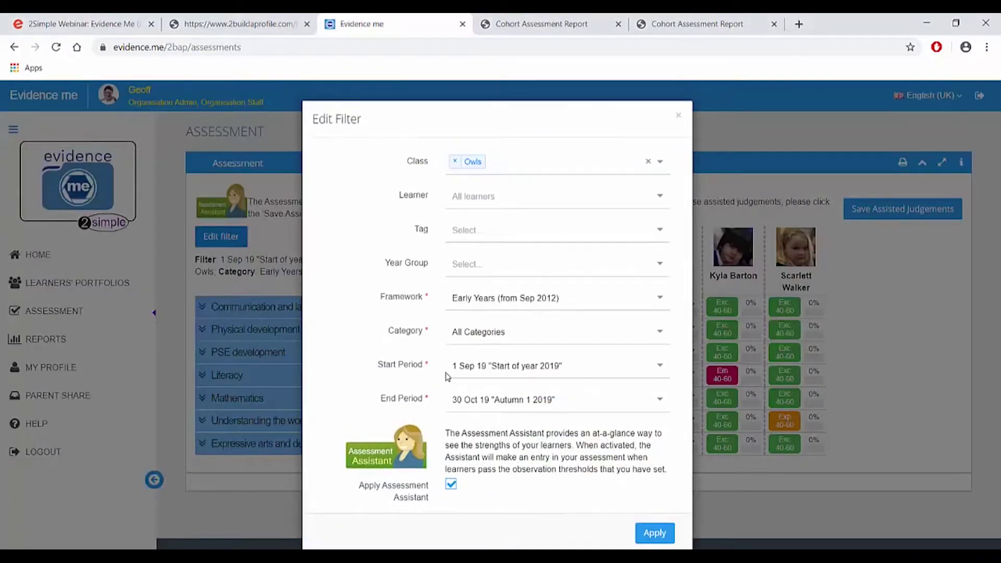
{"action": "left_click", "coordinate": [468, 370]}
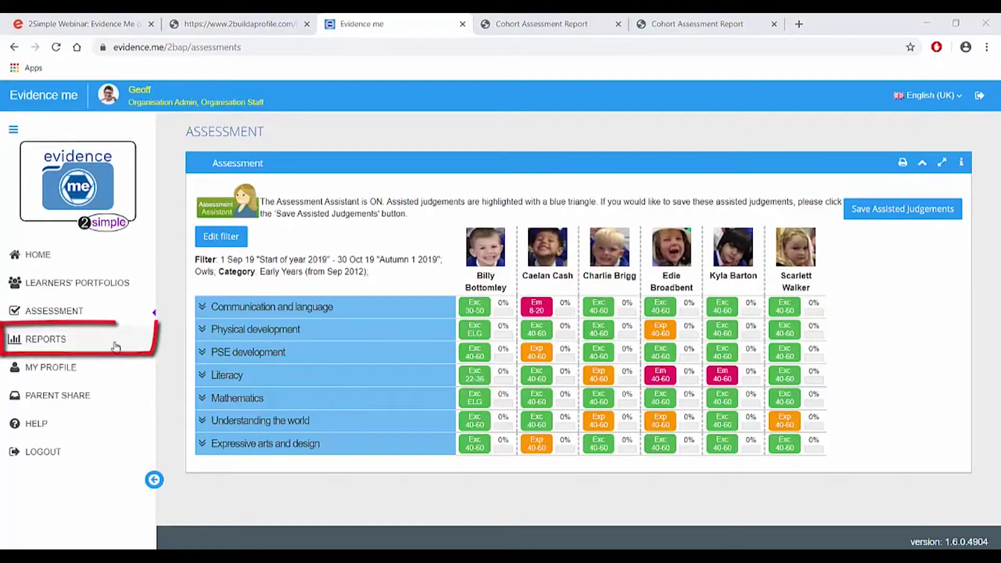
Go to Reports and open the EYFS Cohort Assessment Report generator, scrolling down its page
{"action": "left_click", "coordinate": [116, 347]}
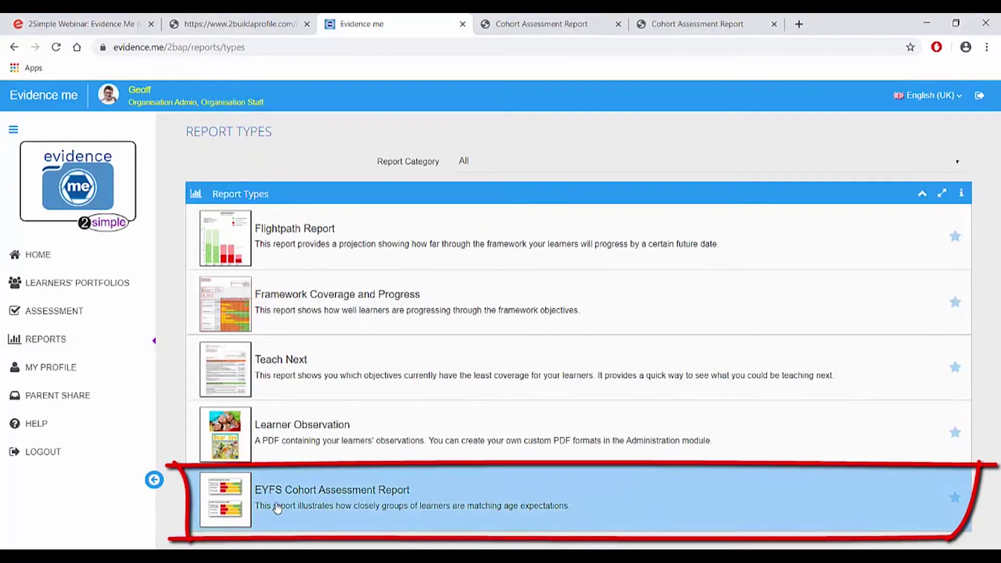
{"action": "left_click", "coordinate": [877, 510]}
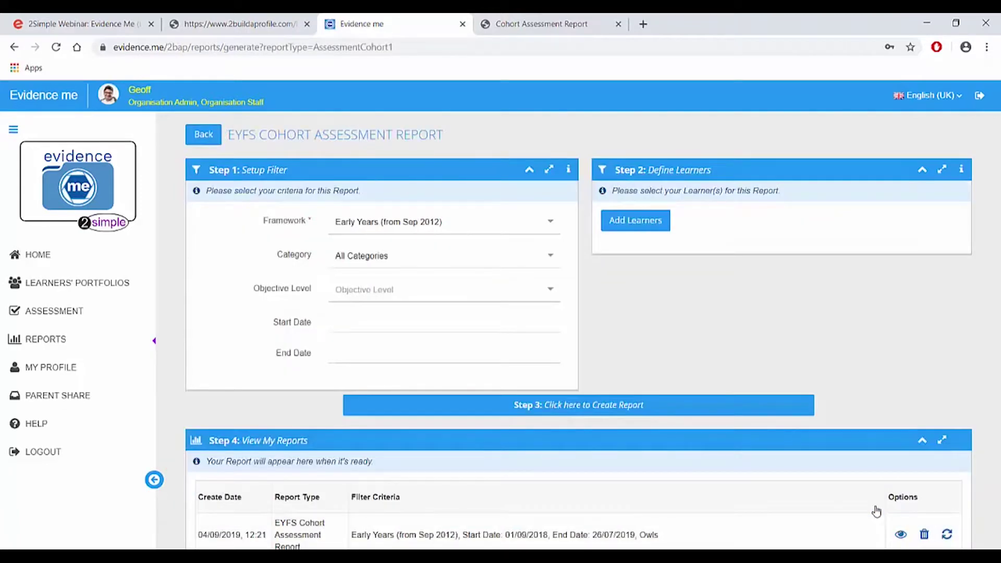
{"action": "scroll", "coordinate": [877, 510], "scroll_direction": "down", "scroll_amount": 3}
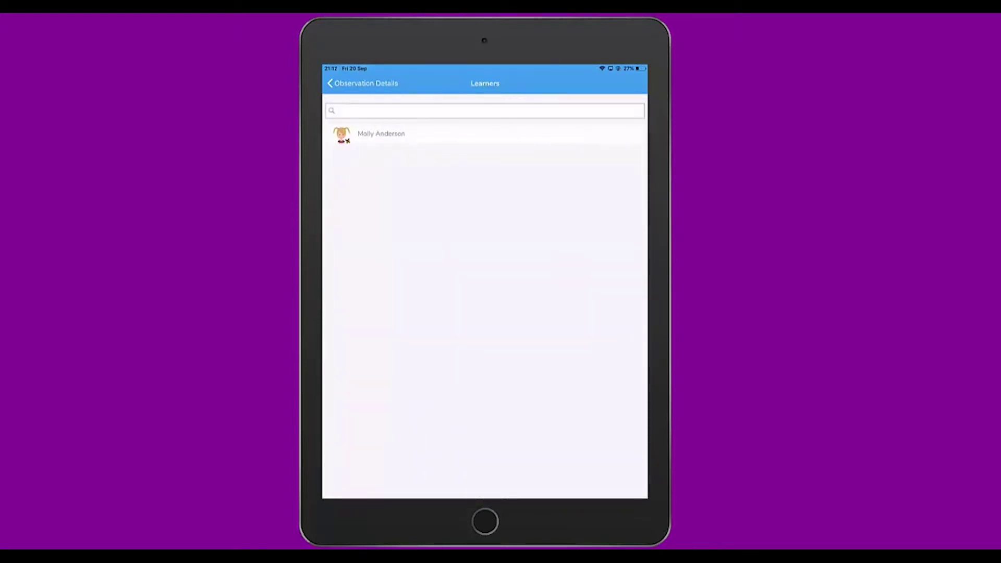
Tag the learner to the handprint painting, check the Observations list, then return to capturing
{"action": "left_click", "coordinate": [381, 134]}
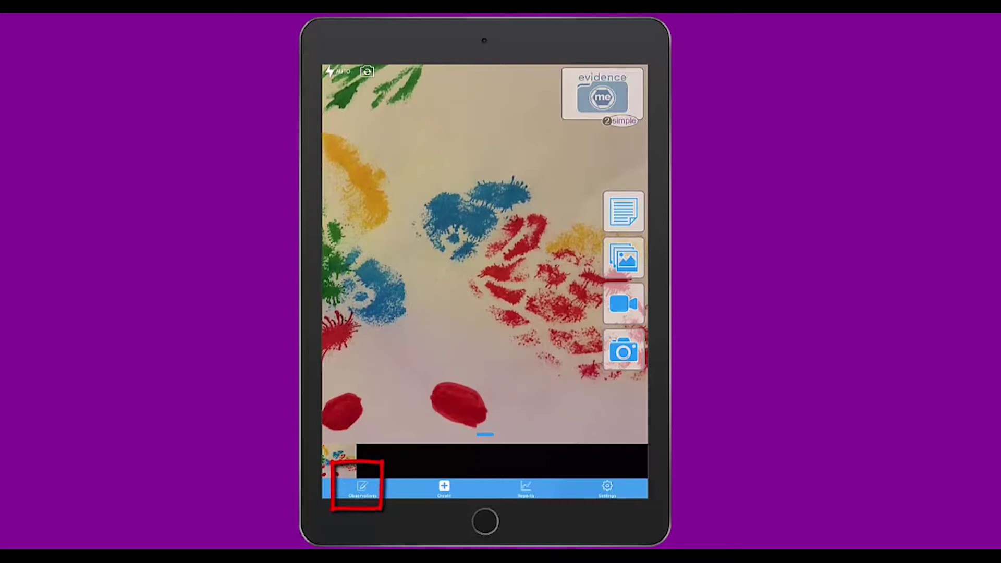
{"action": "left_click", "coordinate": [362, 488]}
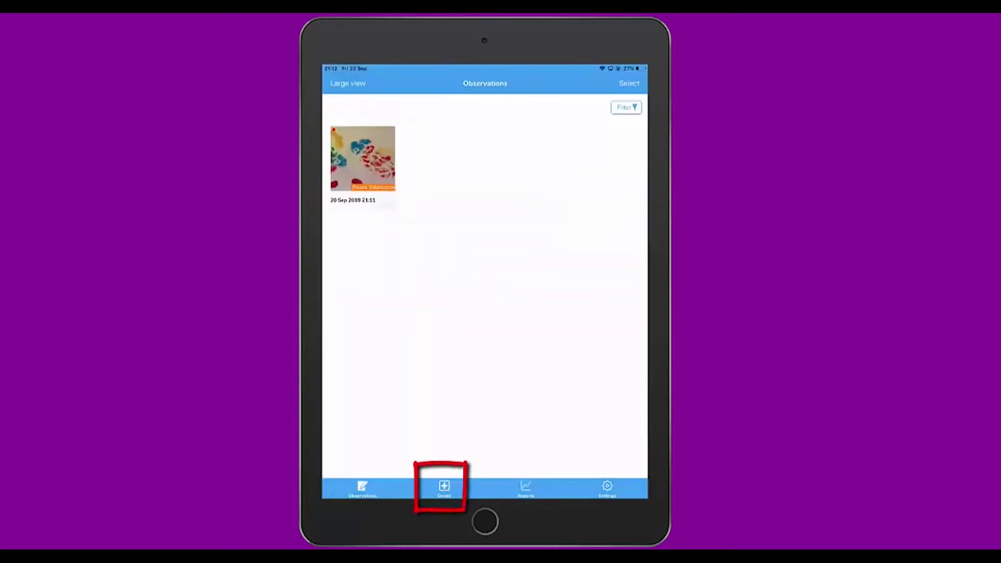
{"action": "left_click", "coordinate": [444, 488]}
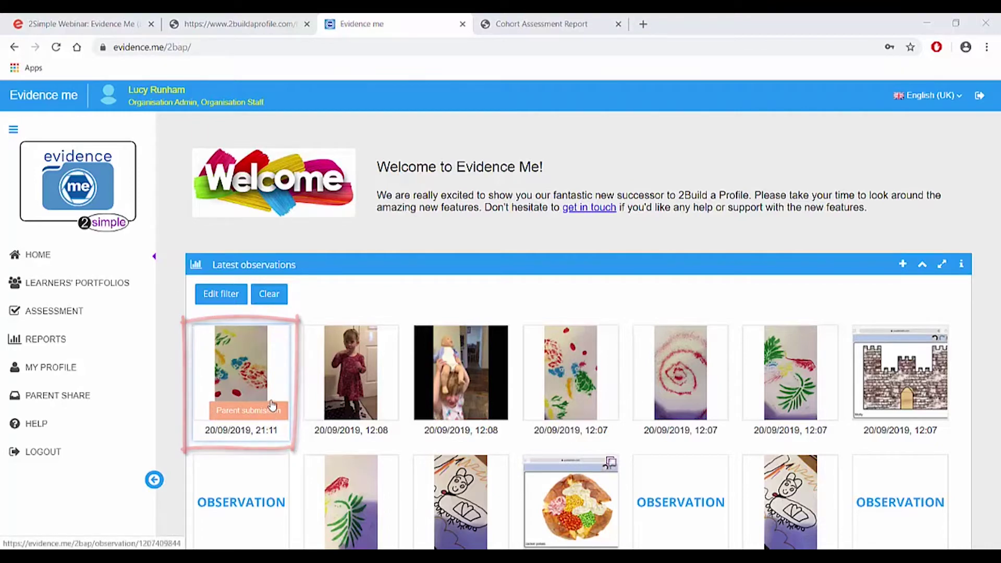
{"action": "left_click", "coordinate": [272, 403]}
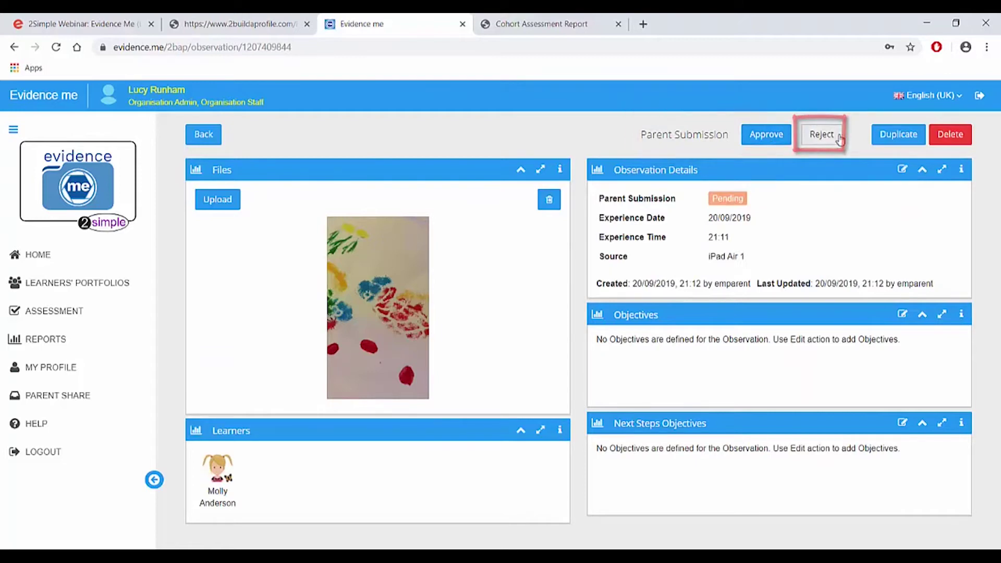
{"action": "scroll", "coordinate": [911, 193], "scroll_direction": "down", "scroll_amount": 1}
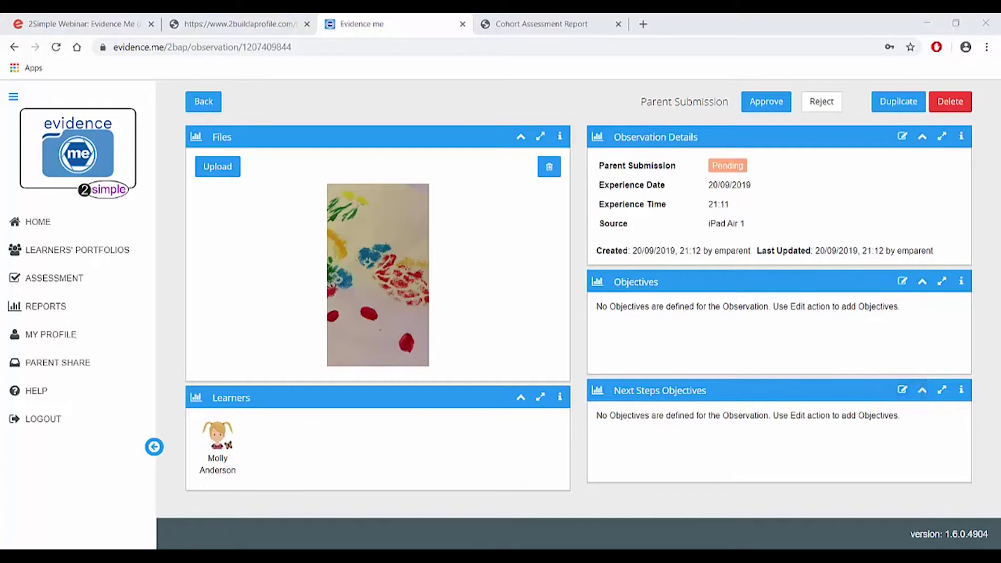
{"action": "scroll", "coordinate": [376, 123], "scroll_direction": "up", "scroll_amount": 1}
{"action": "left_click", "coordinate": [214, 136]}
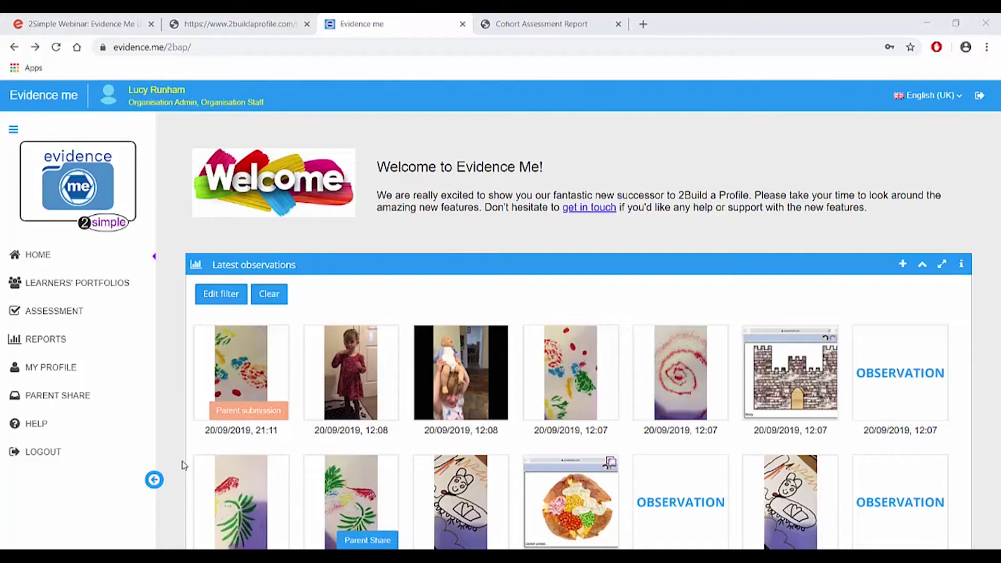
Set Parent Share to Yes on the leaf painting observation, save, and return home
{"action": "left_click", "coordinate": [253, 511]}
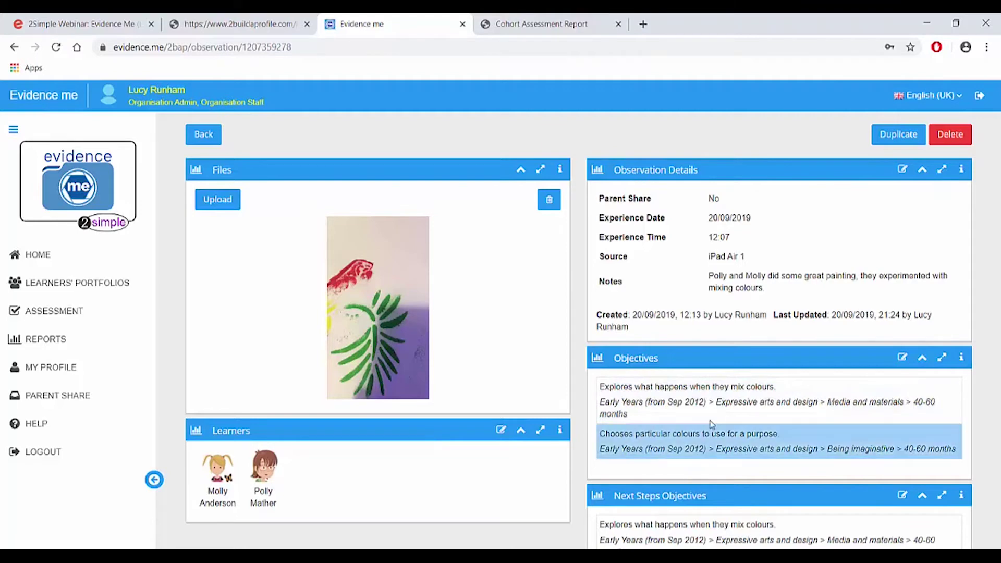
{"action": "left_click_drag", "start_coordinate": [581, 177], "coordinate": [745, 213]}
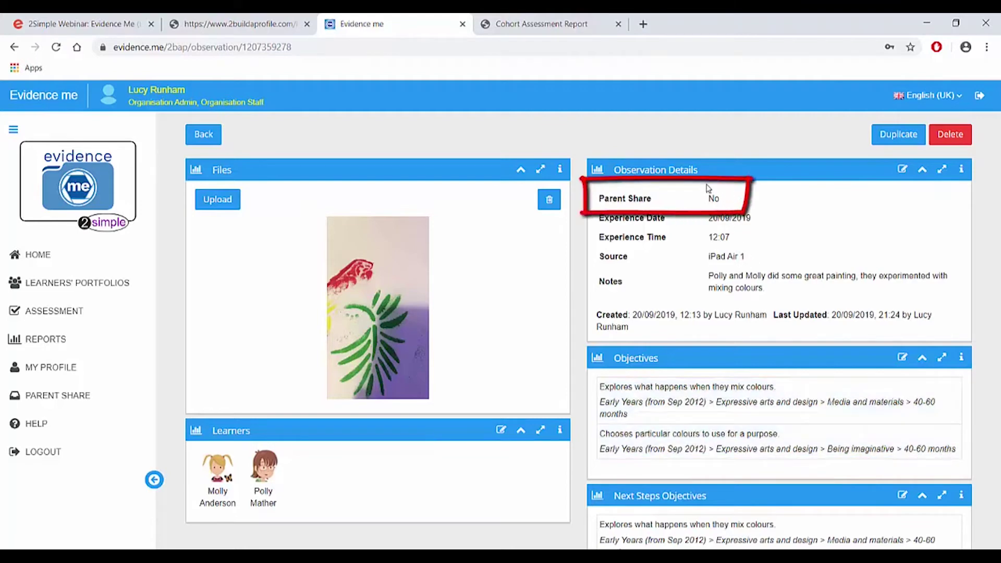
{"action": "left_click", "coordinate": [899, 178]}
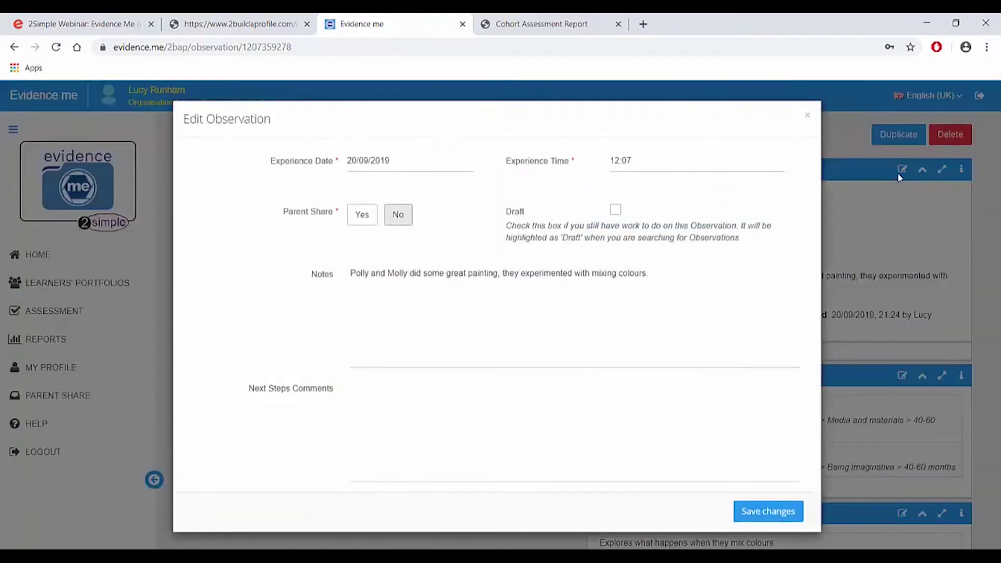
{"action": "left_click", "coordinate": [369, 216]}
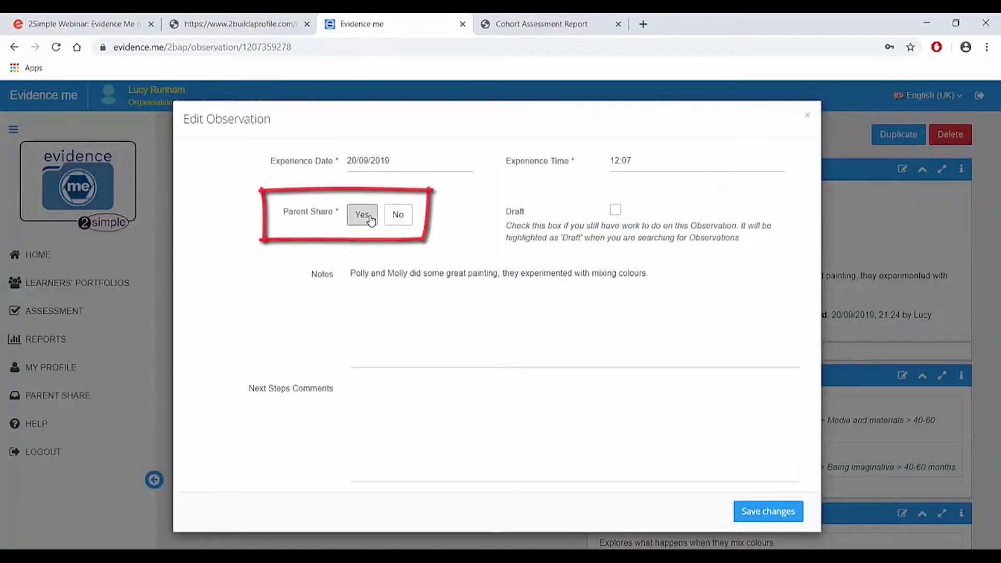
{"action": "left_click", "coordinate": [768, 511]}
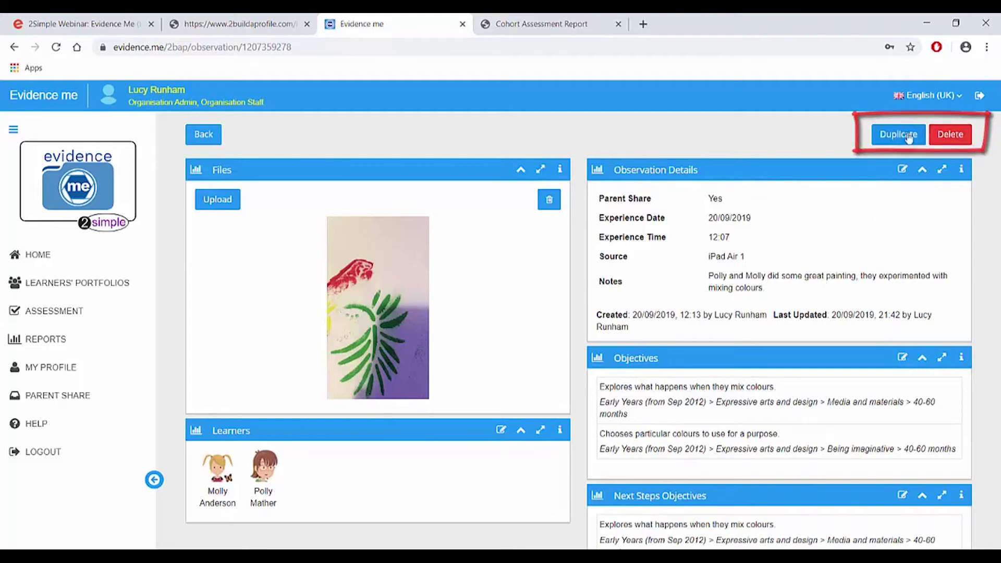
{"action": "left_click", "coordinate": [199, 143]}
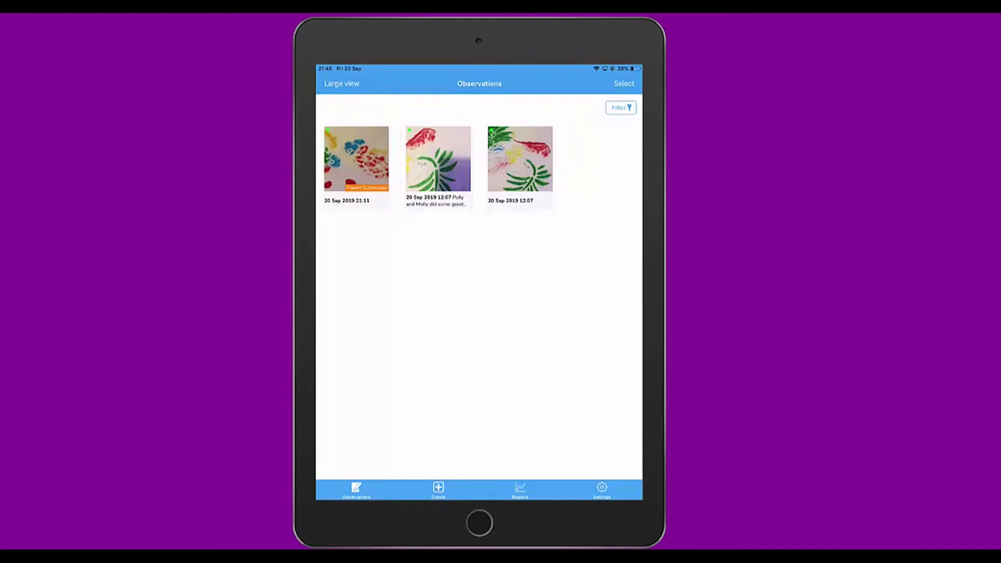
Open the shared leaf painting observation and begin editing its Parent Notes
{"action": "left_click", "coordinate": [438, 159]}
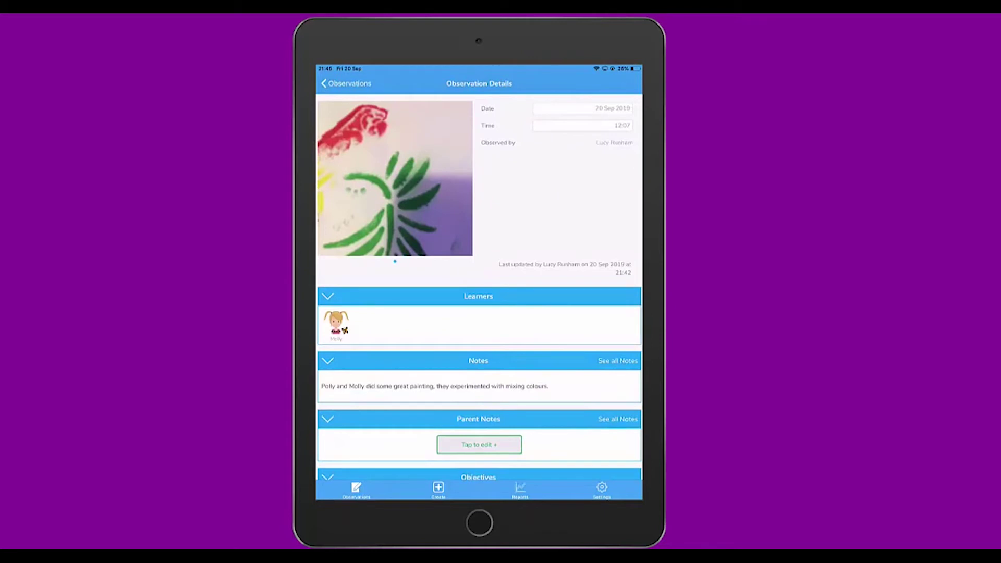
{"action": "left_click", "coordinate": [479, 445]}
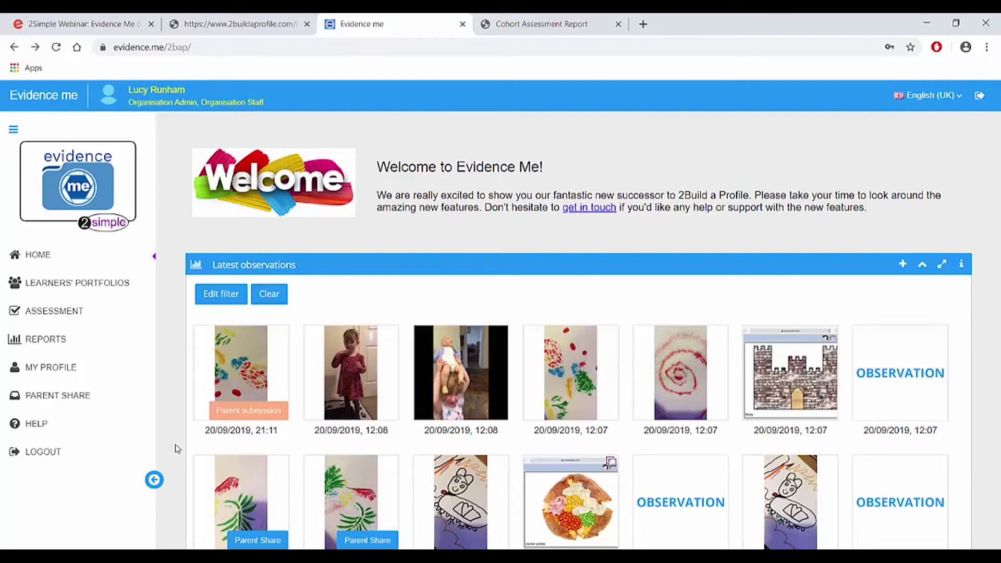
Read the shared observation's parent note, return home, and start a new observation
{"action": "left_click", "coordinate": [220, 474]}
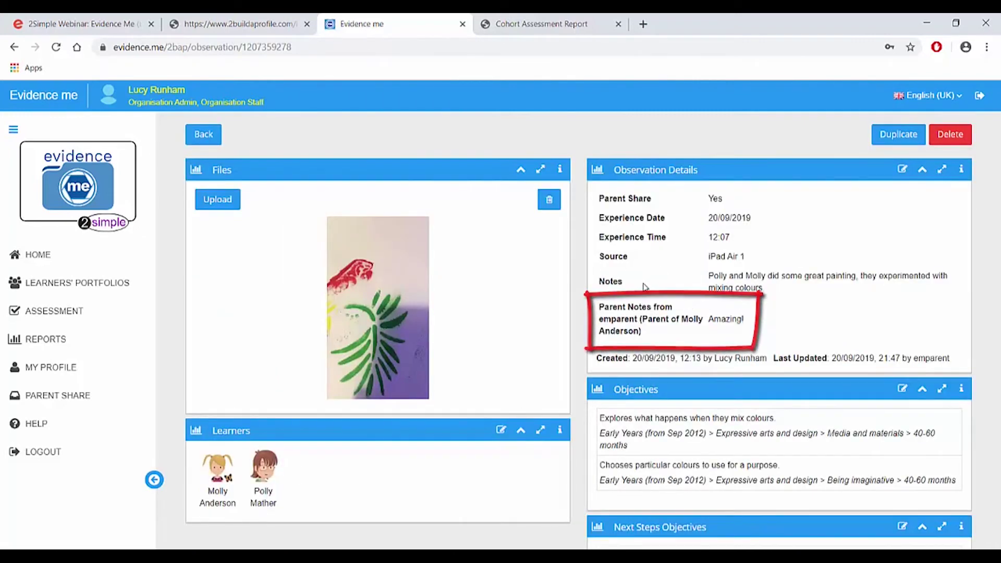
{"action": "left_click", "coordinate": [204, 137]}
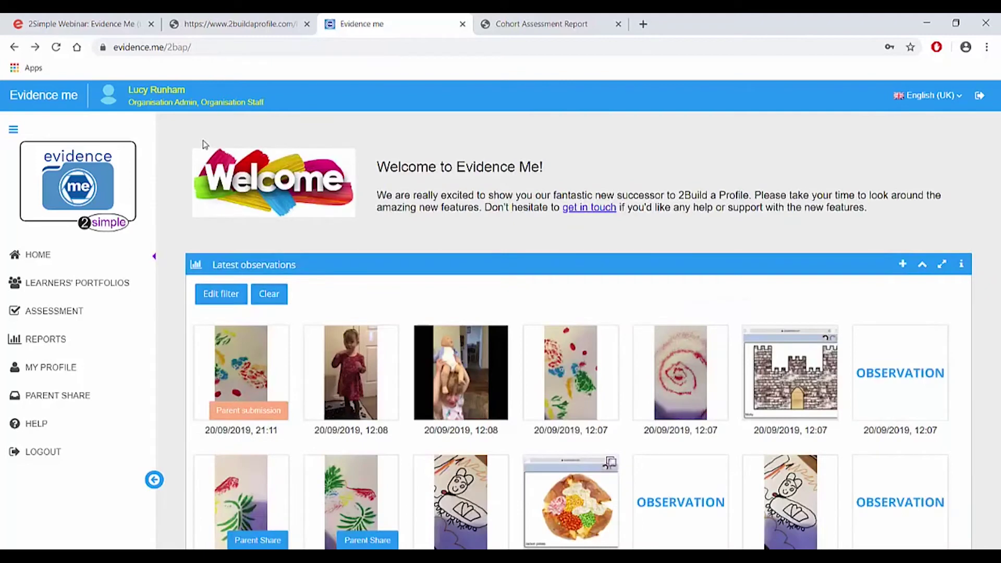
{"action": "left_click", "coordinate": [902, 266]}
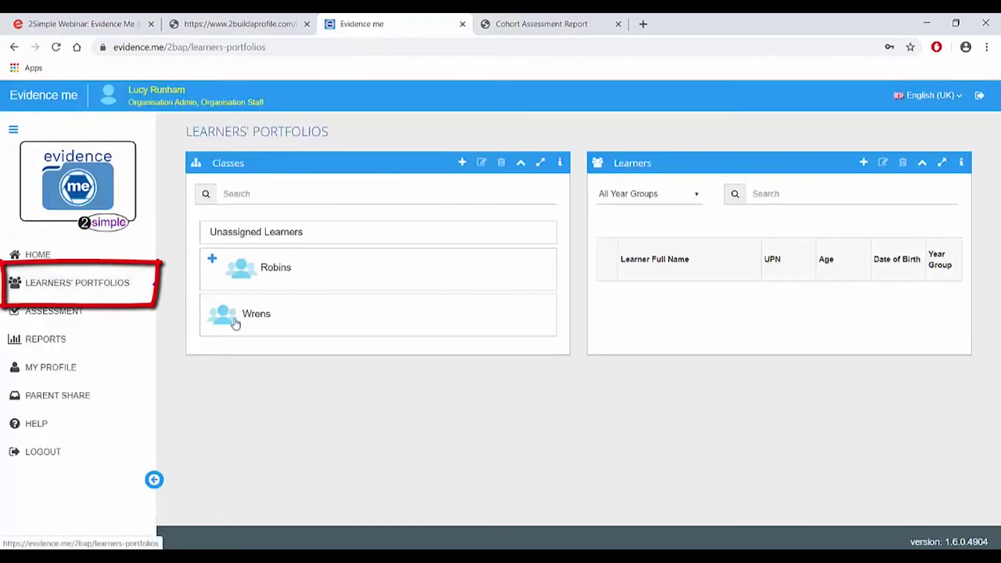
Open a Robins class learner's portfolio of three painting observations, then return to the home page
{"action": "left_click", "coordinate": [295, 290]}
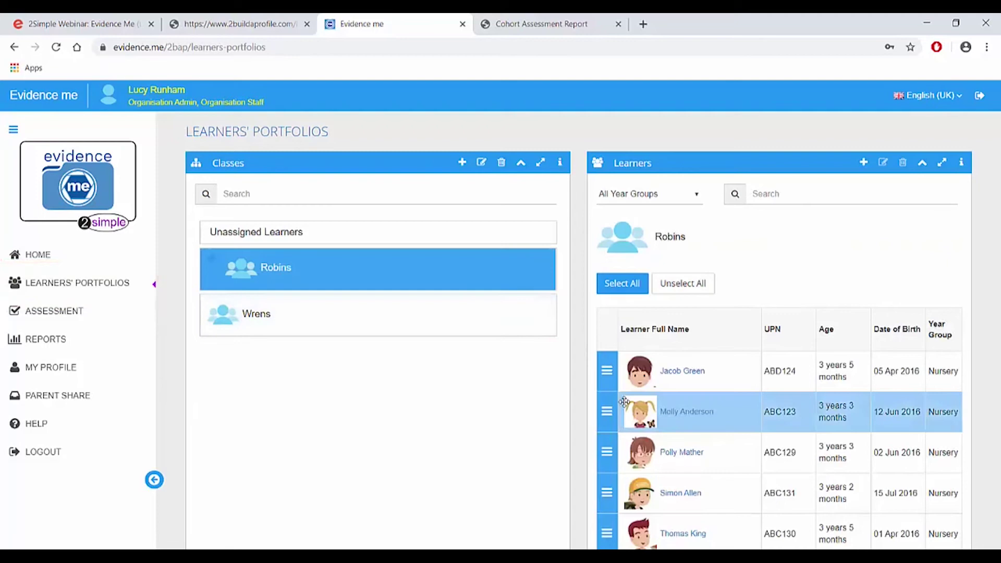
{"action": "left_click", "coordinate": [687, 417]}
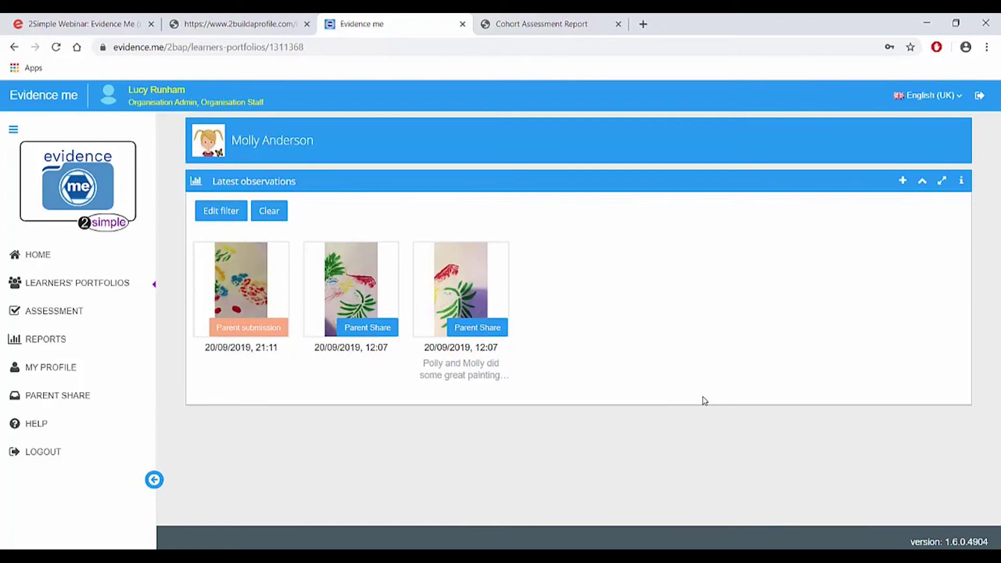
{"action": "left_click", "coordinate": [902, 186]}
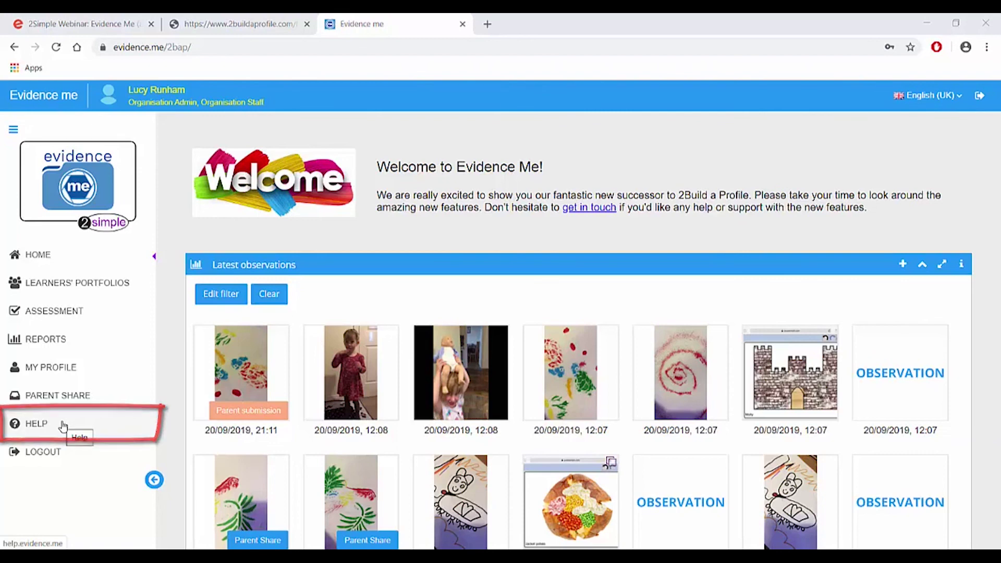
Use the sidebar HELP link to show the help.evidence.me welcome page and help topics
{"action": "left_click", "coordinate": [62, 425]}
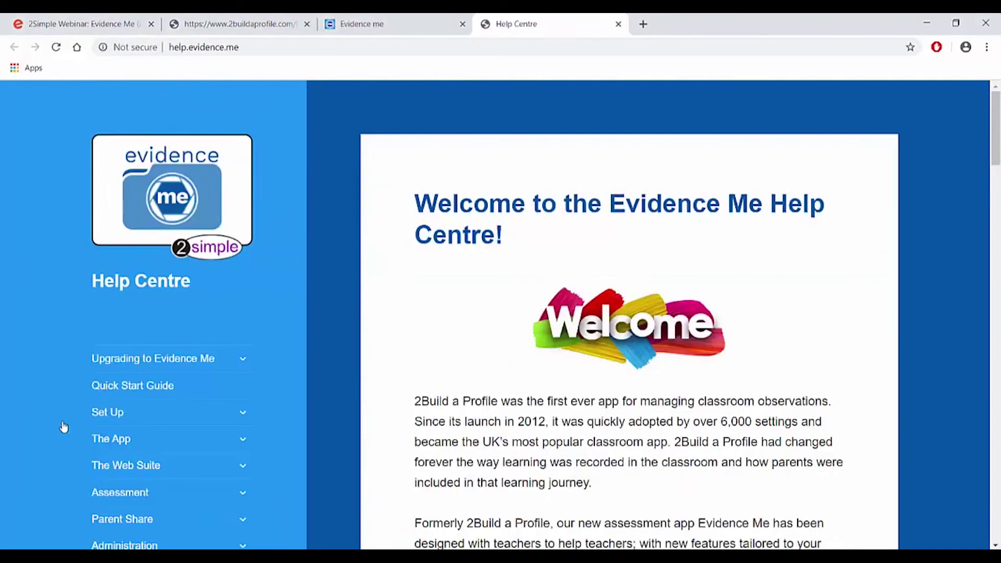